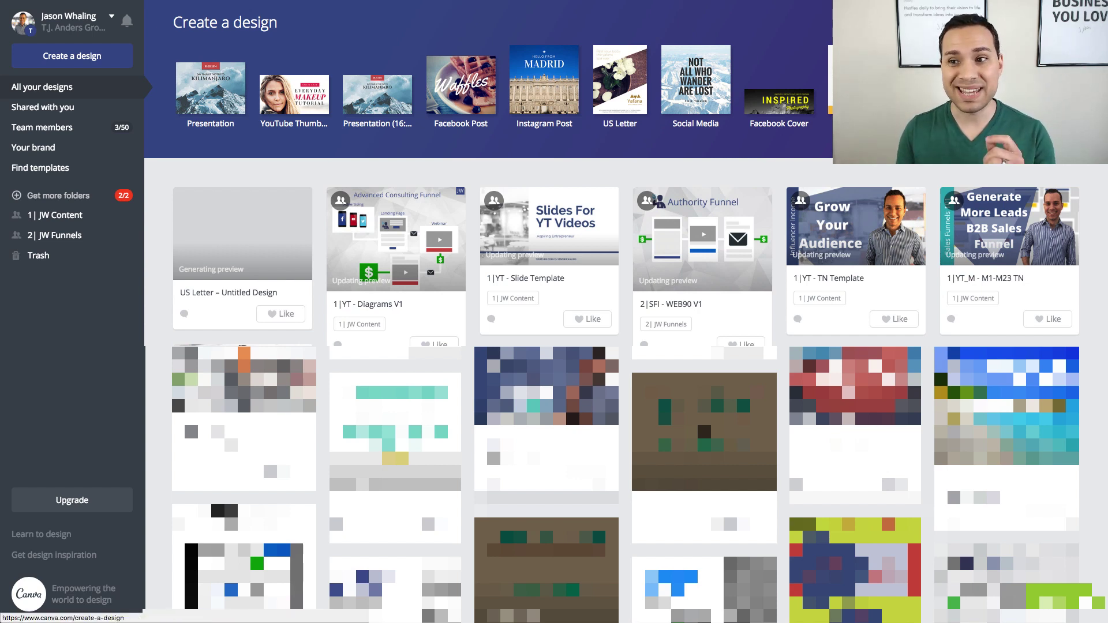
Create a new blank US Letter design from the document types
click(854, 93)
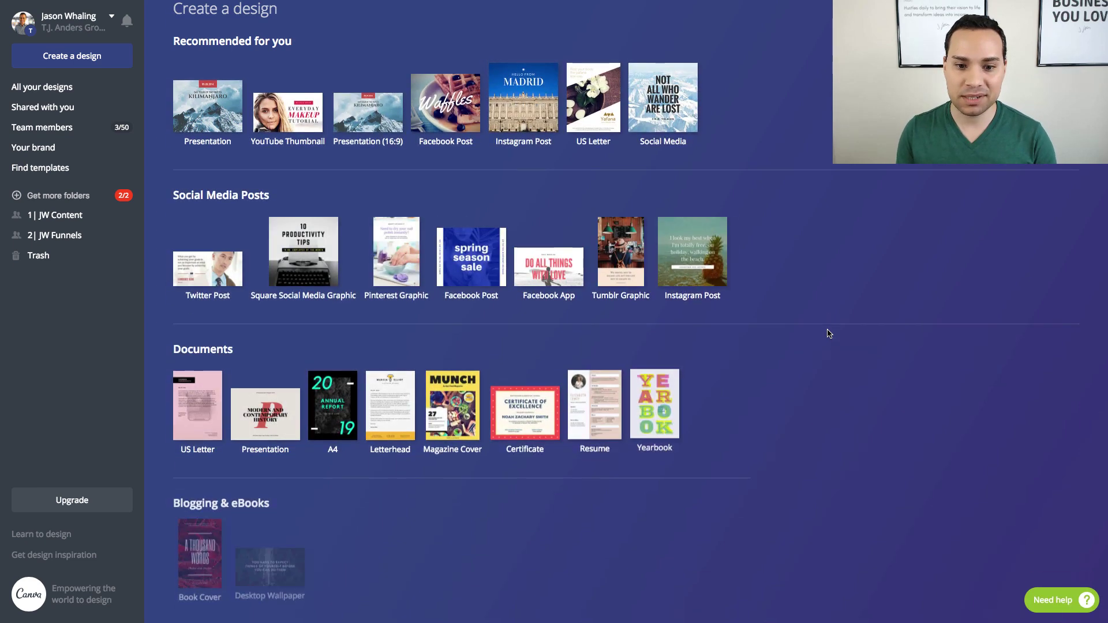
scroll(802, 332, down, 2)
click(451, 348)
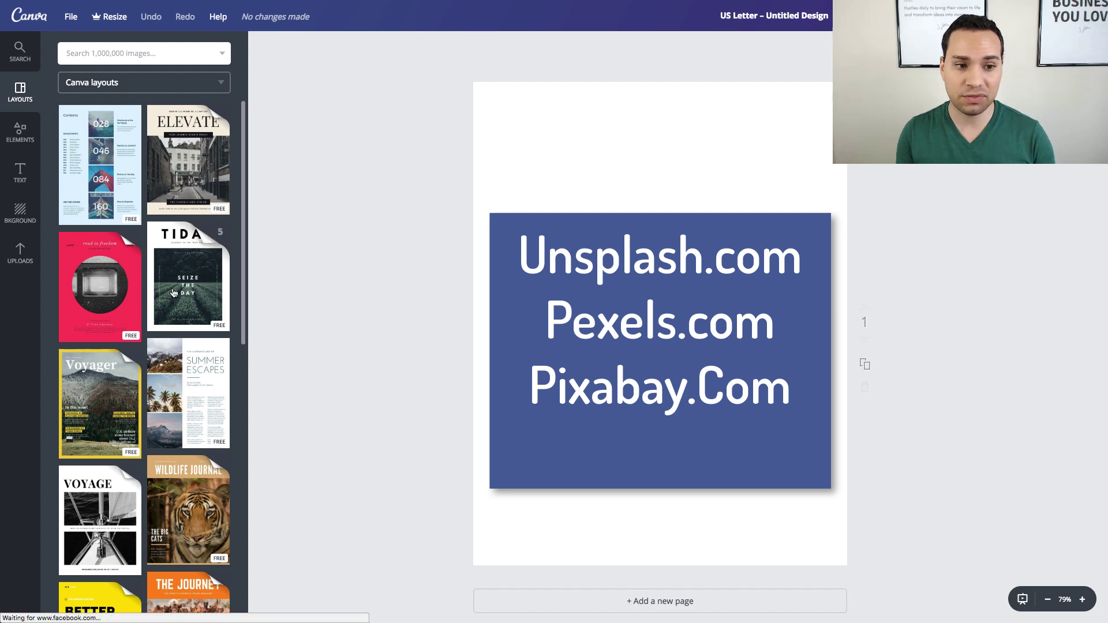
Find the Brown Lighthouse Photo Travel Magazine layout set and apply its TOURIST cover to the blank page
scroll(173, 293, down, 7)
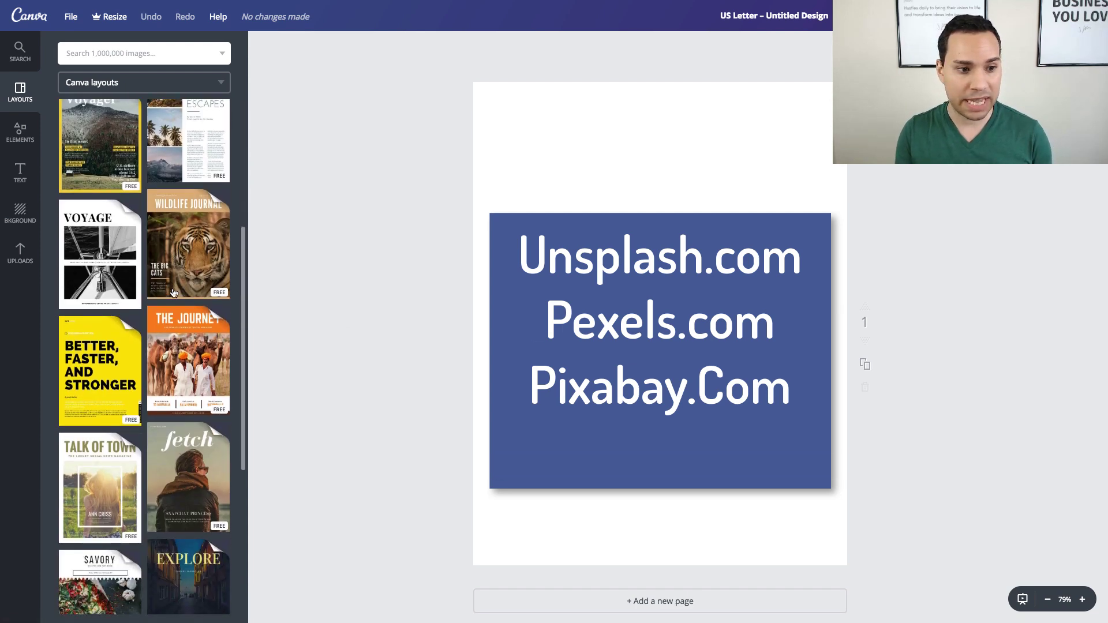
scroll(173, 293, down, 6)
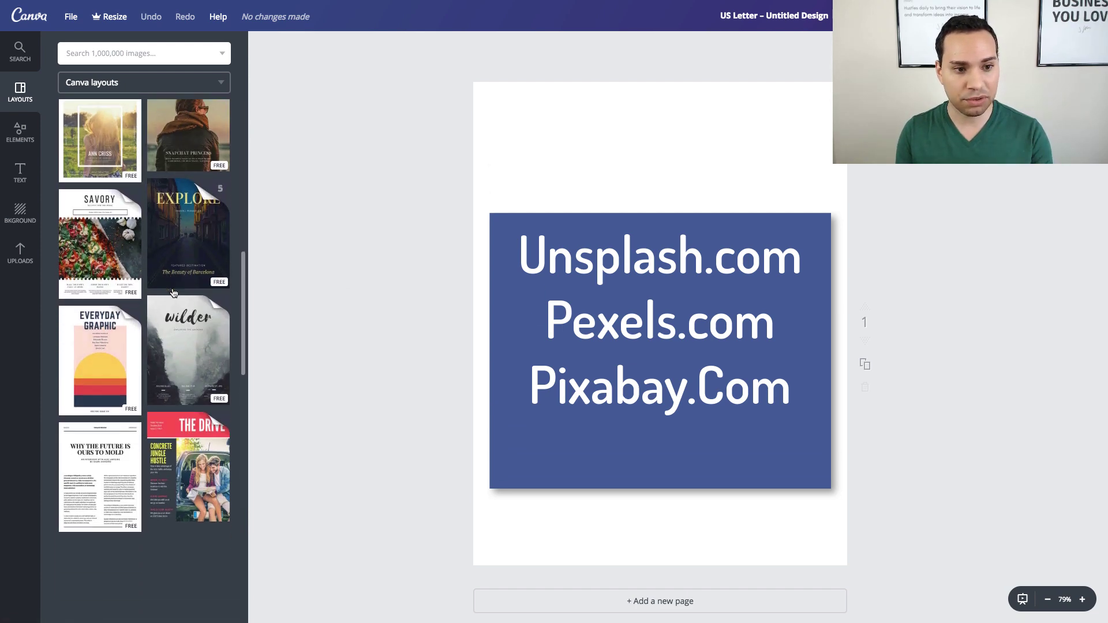
scroll(173, 293, down, 5)
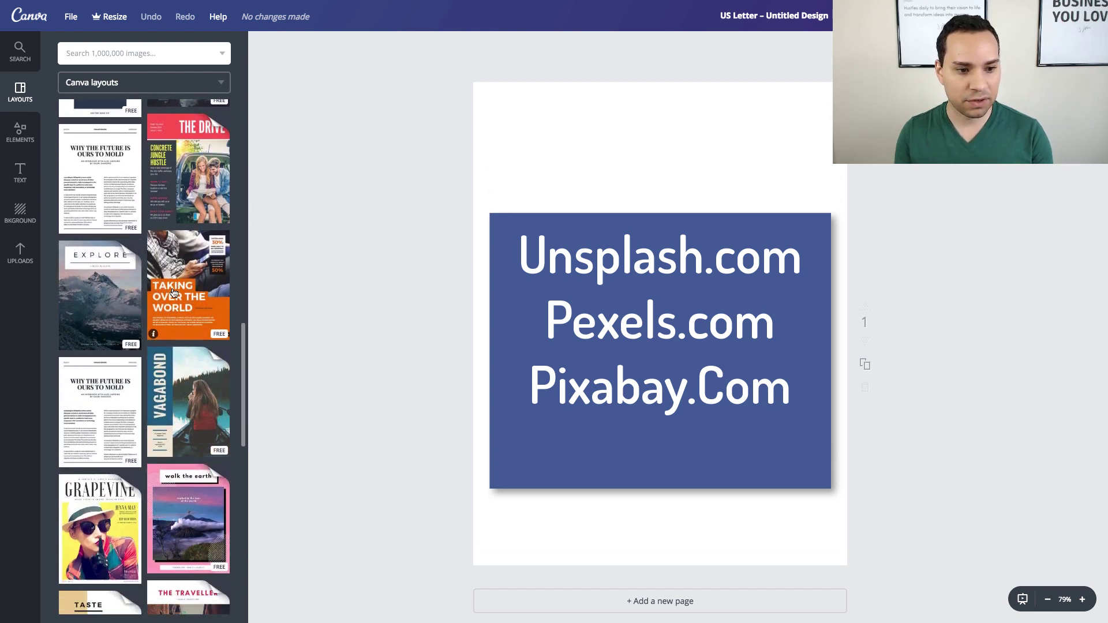
scroll(173, 293, down, 1)
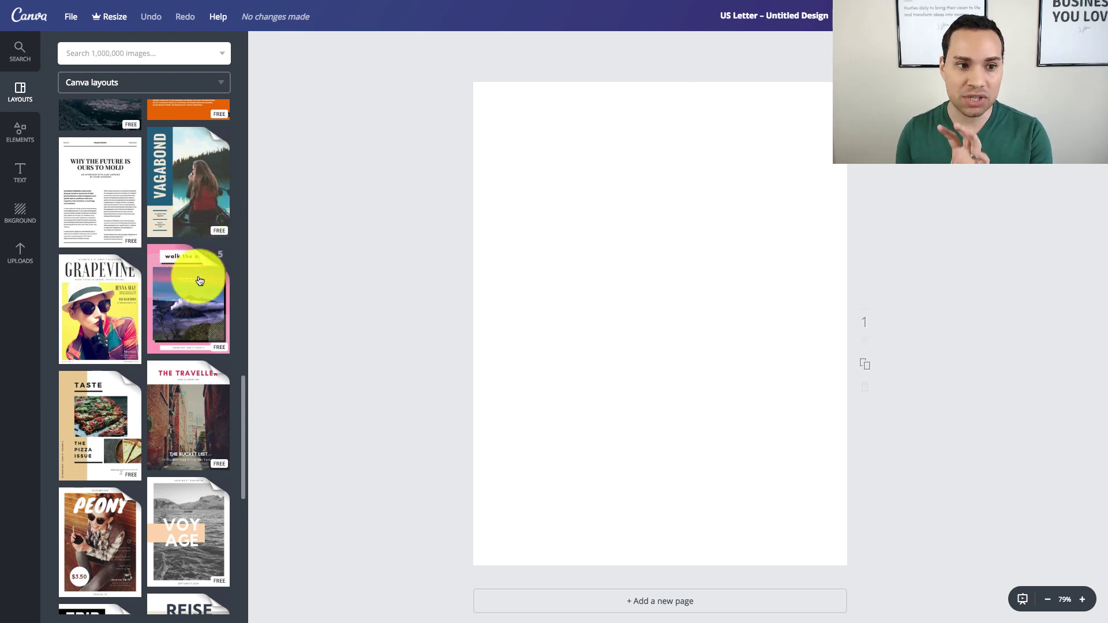
scroll(200, 273, down, 10)
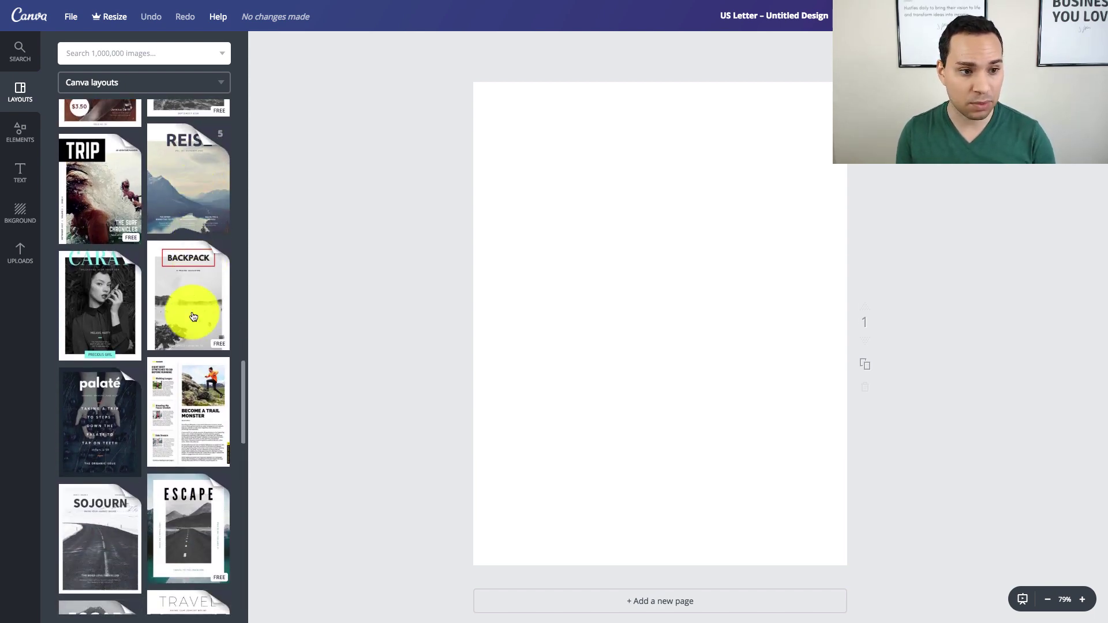
scroll(190, 317, down, 1)
scroll(189, 319, down, 12)
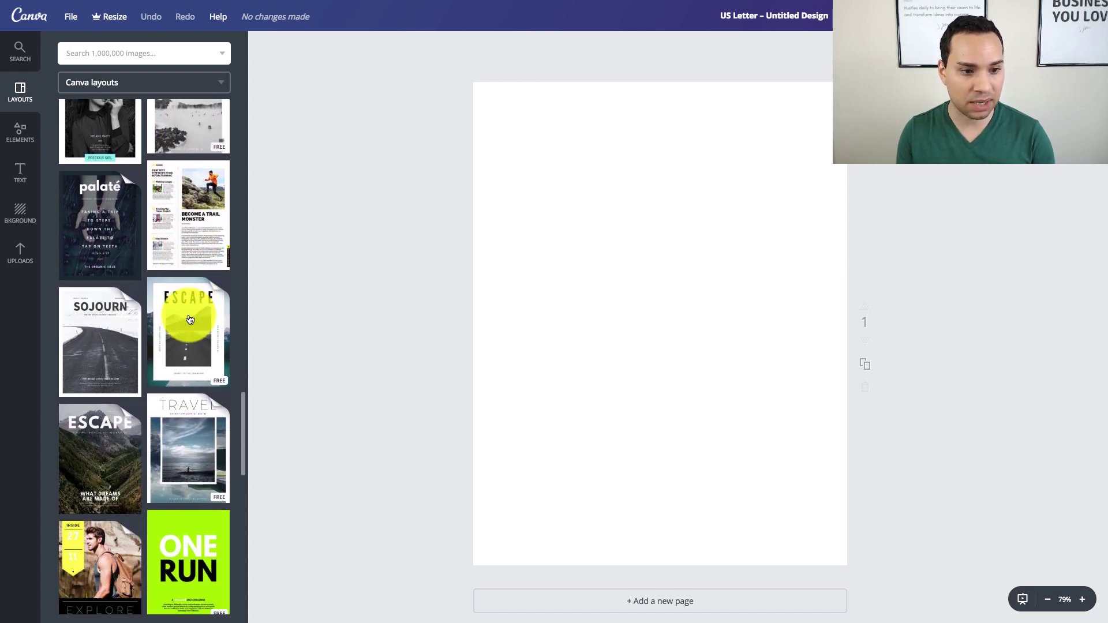
scroll(189, 319, down, 6)
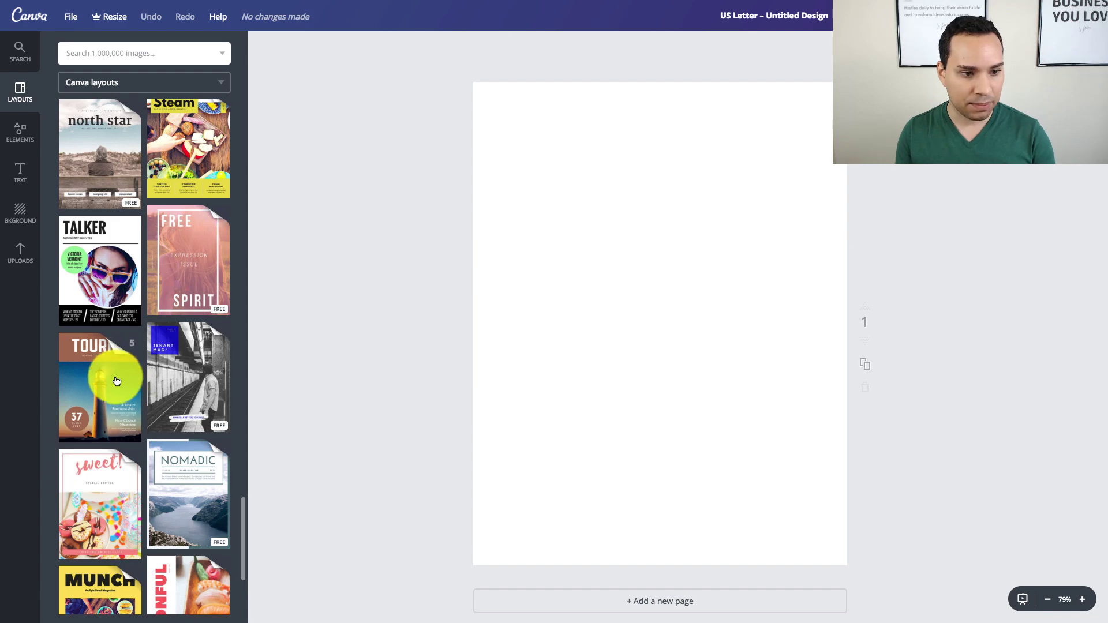
click(116, 380)
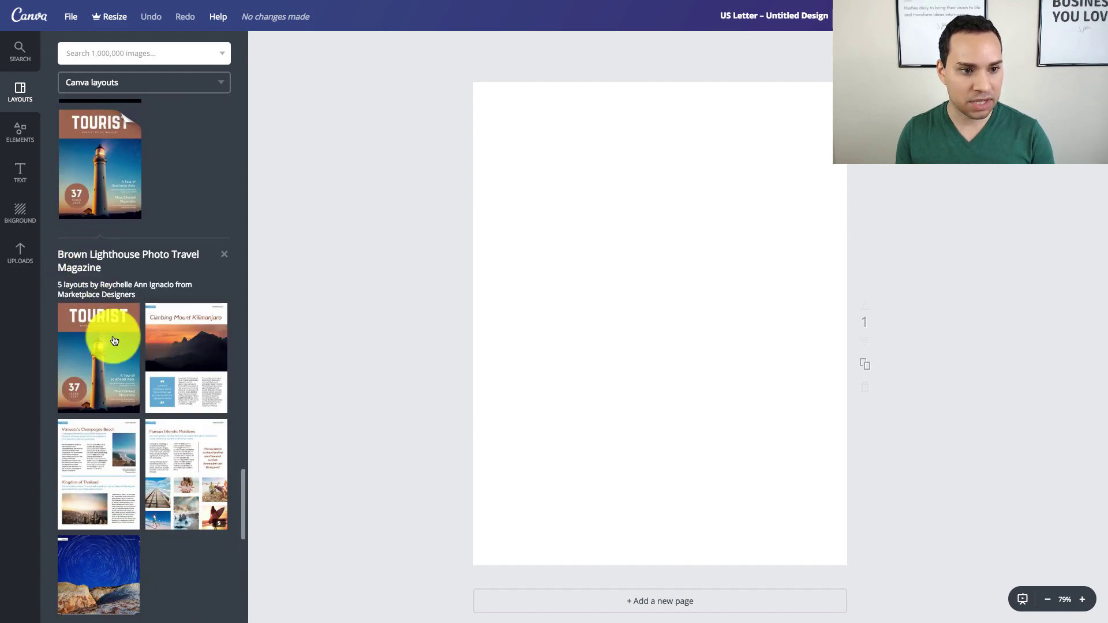
click(104, 373)
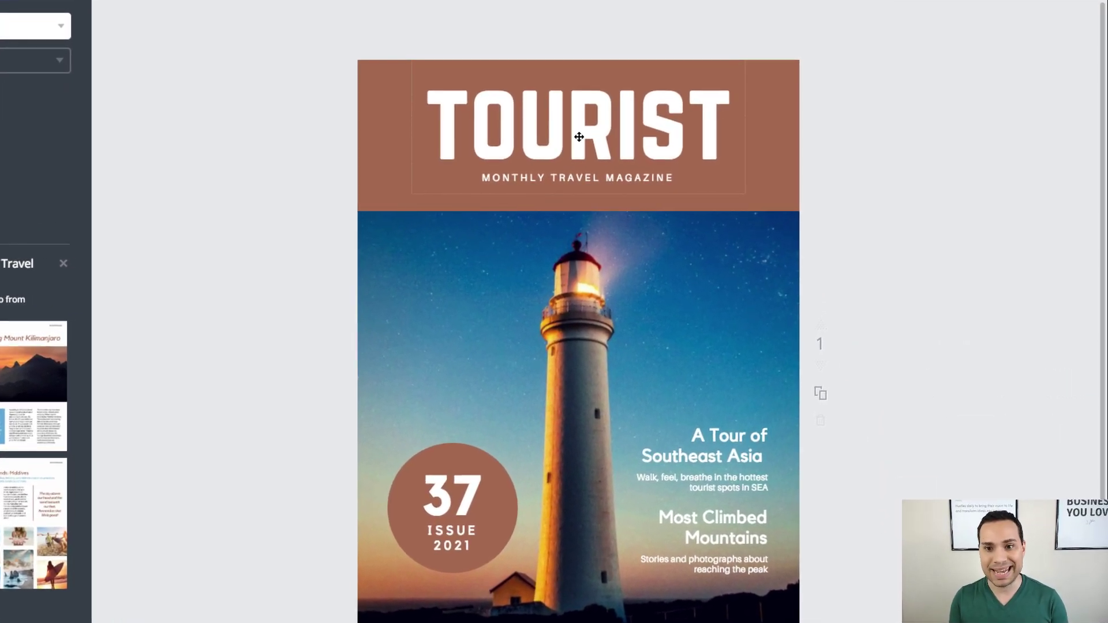
Replace the cover title TOURIST with "5-Step Ad Guide"
click(597, 135)
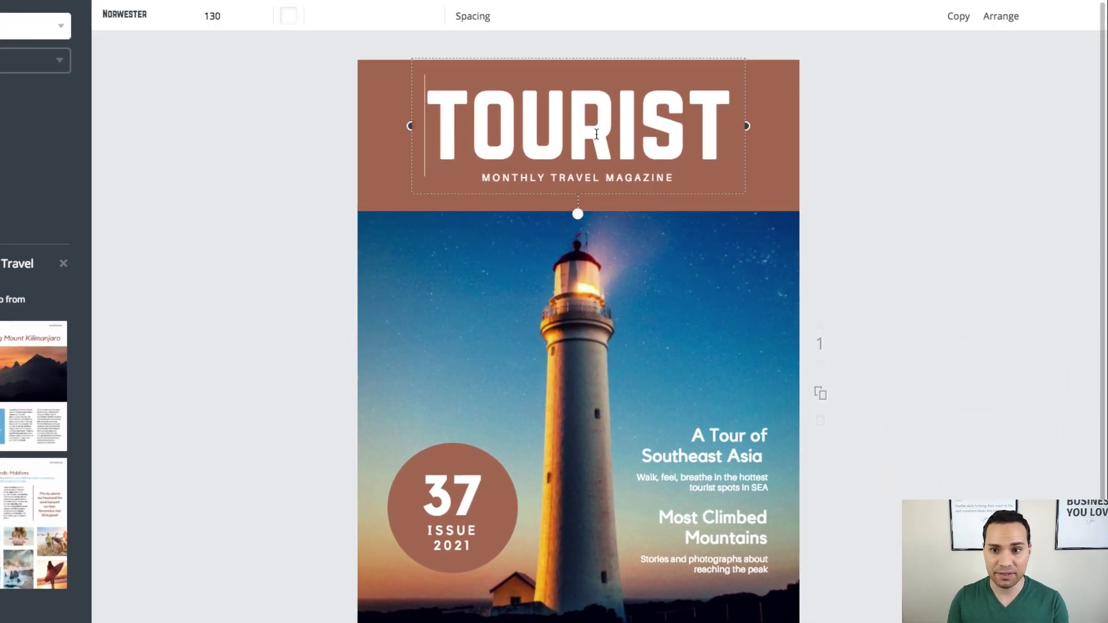
double_click(585, 138)
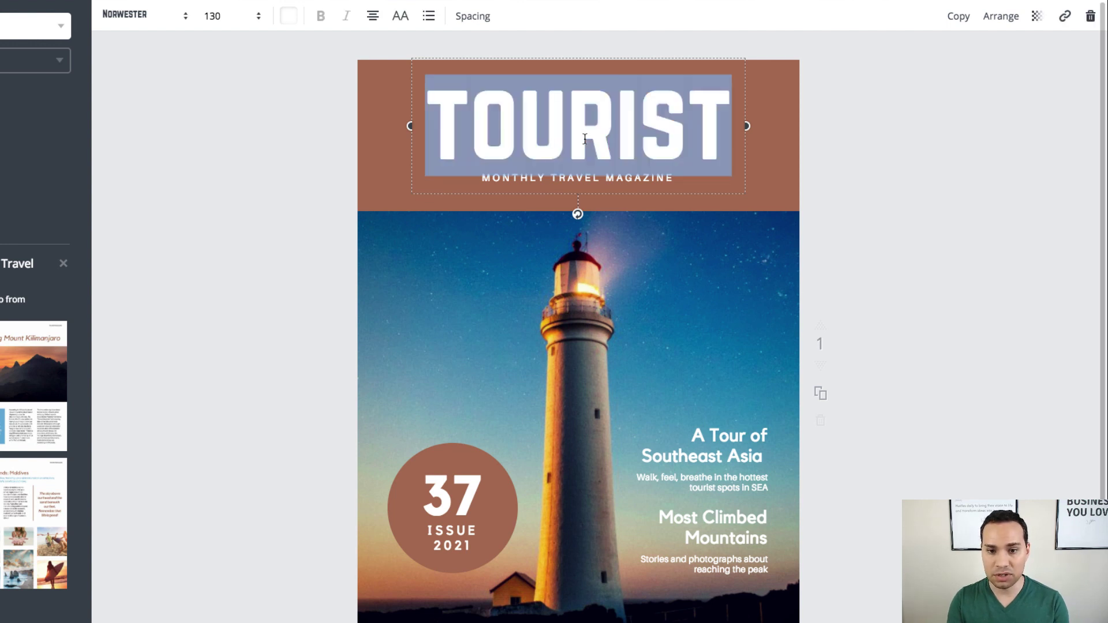
text(5-)
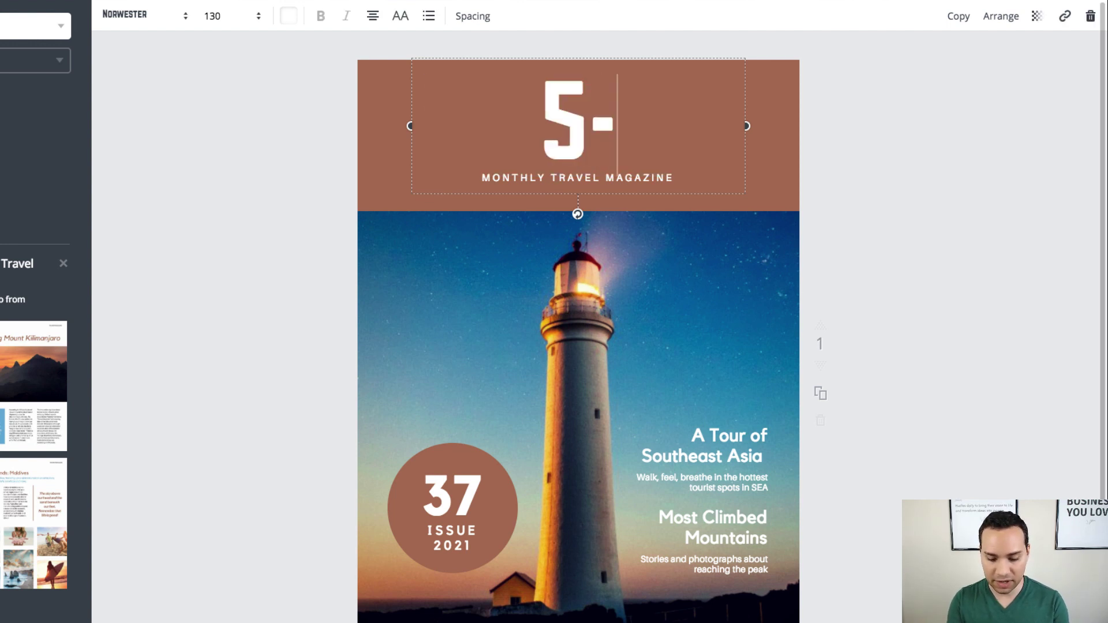
text(Step Ad Guide)
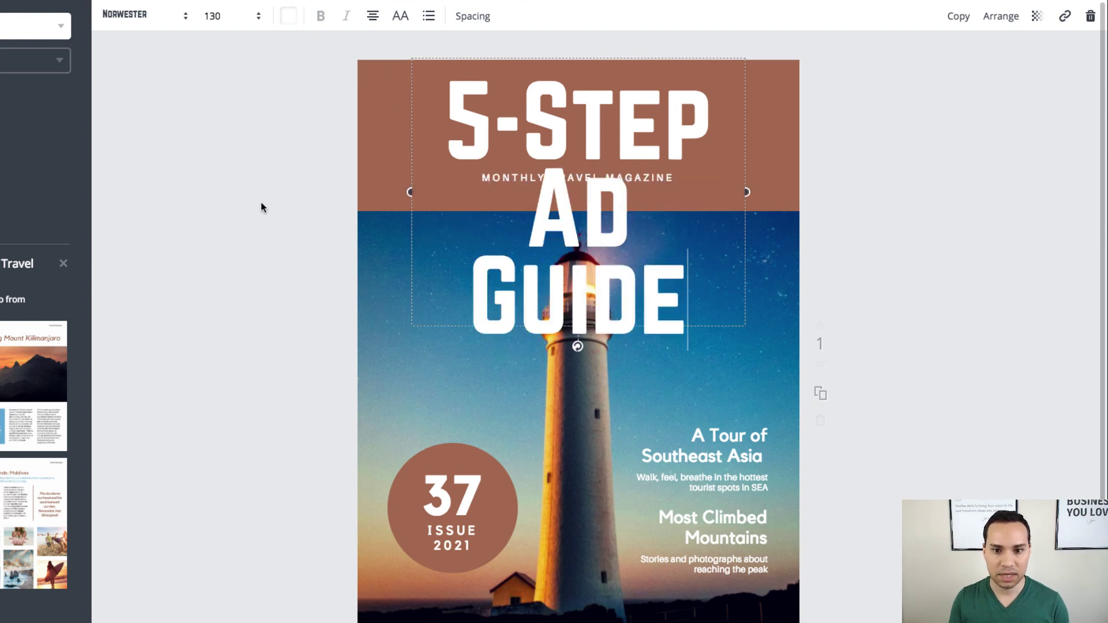
click(306, 195)
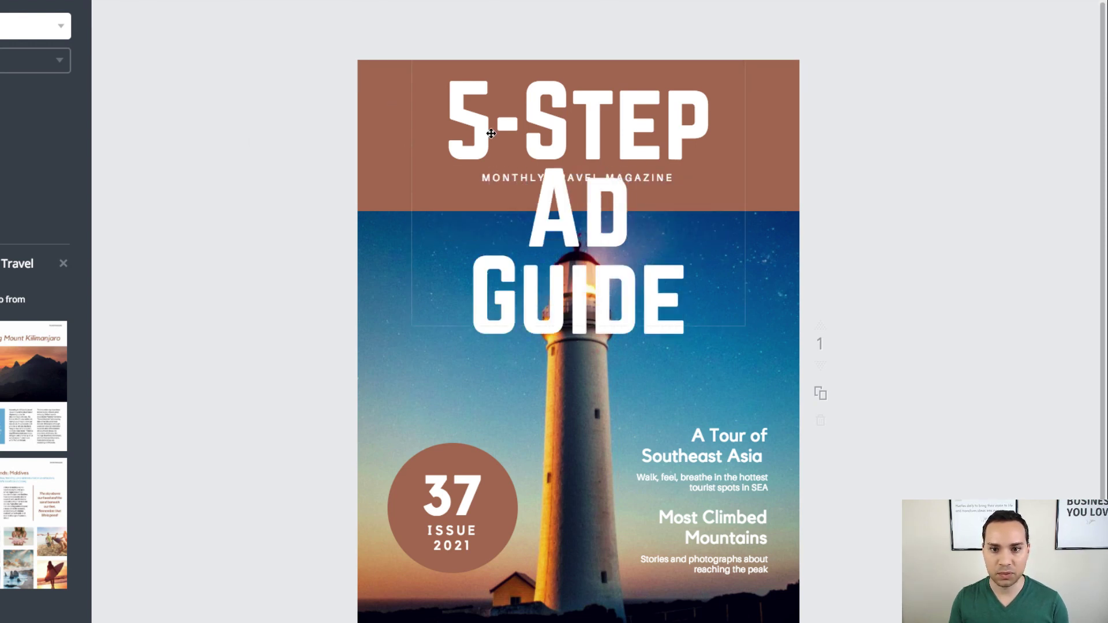
Set the cover title's font size to 64 after trying 72, and move the title slightly down within the brown header band
click(464, 135)
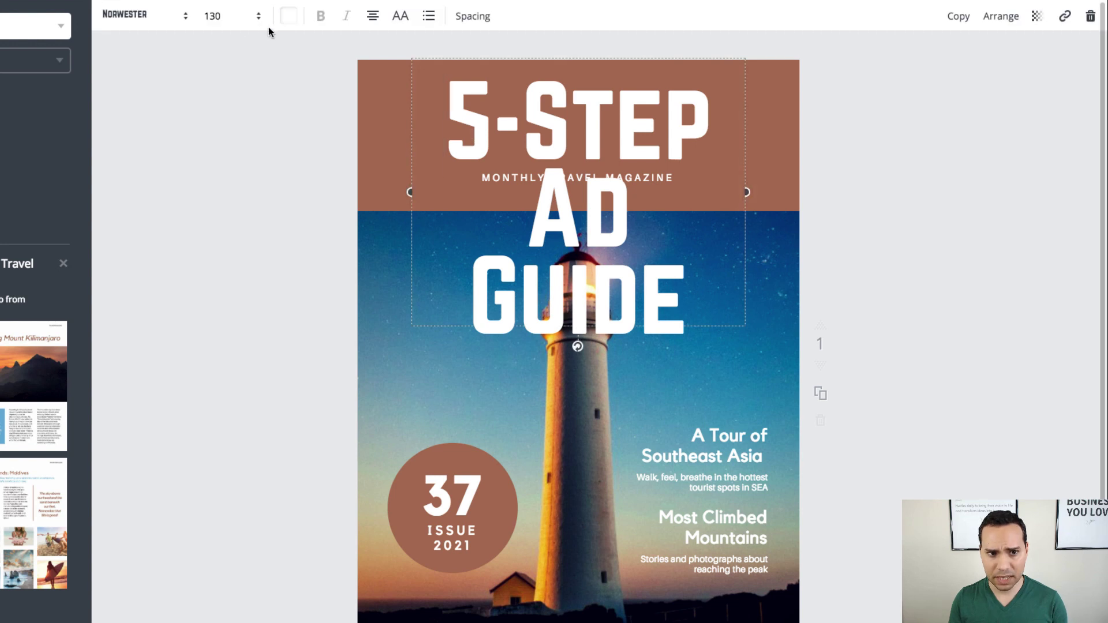
click(251, 15)
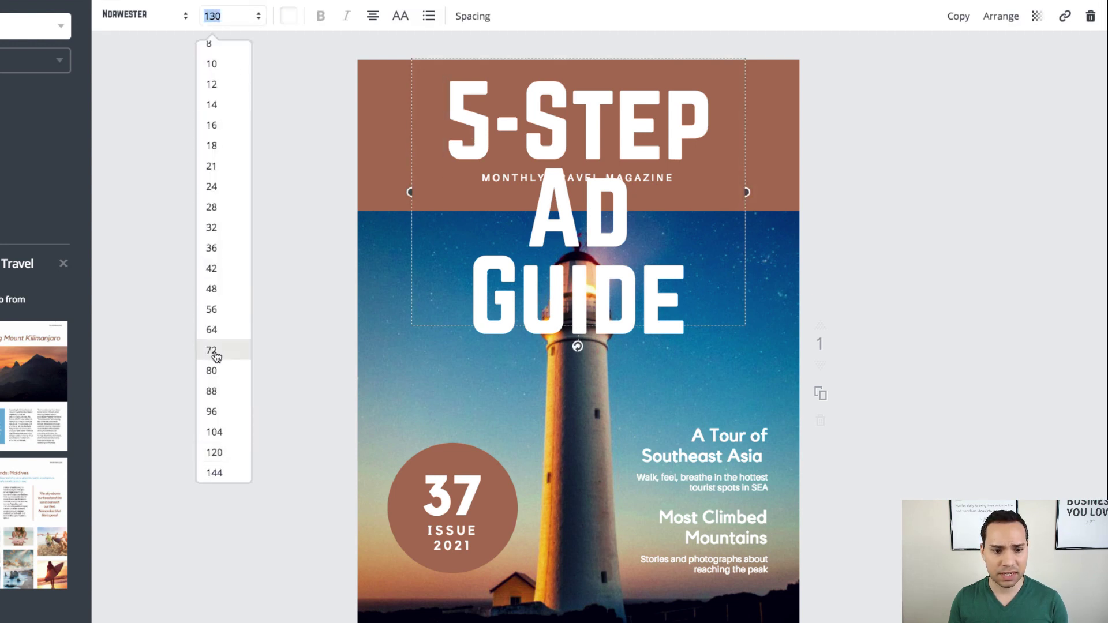
click(227, 334)
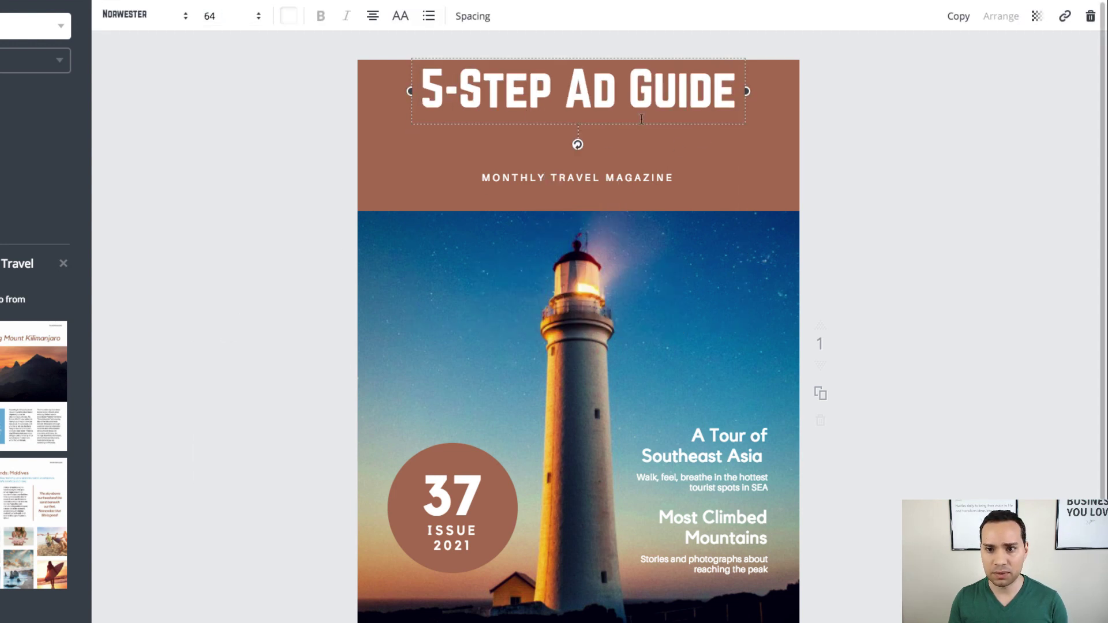
click(234, 15)
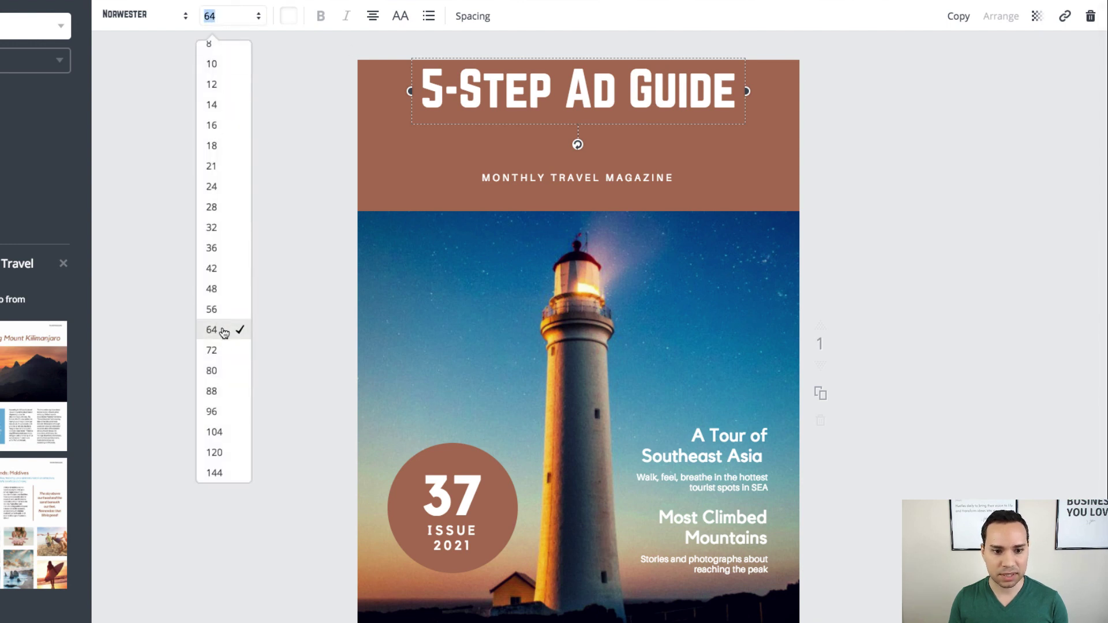
click(212, 350)
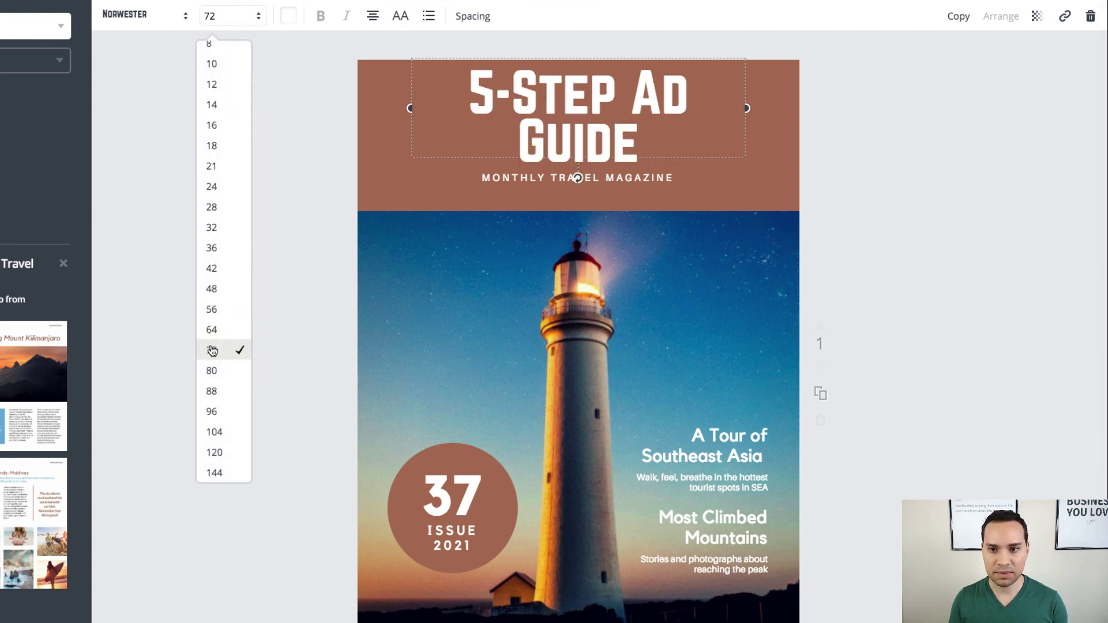
click(227, 21)
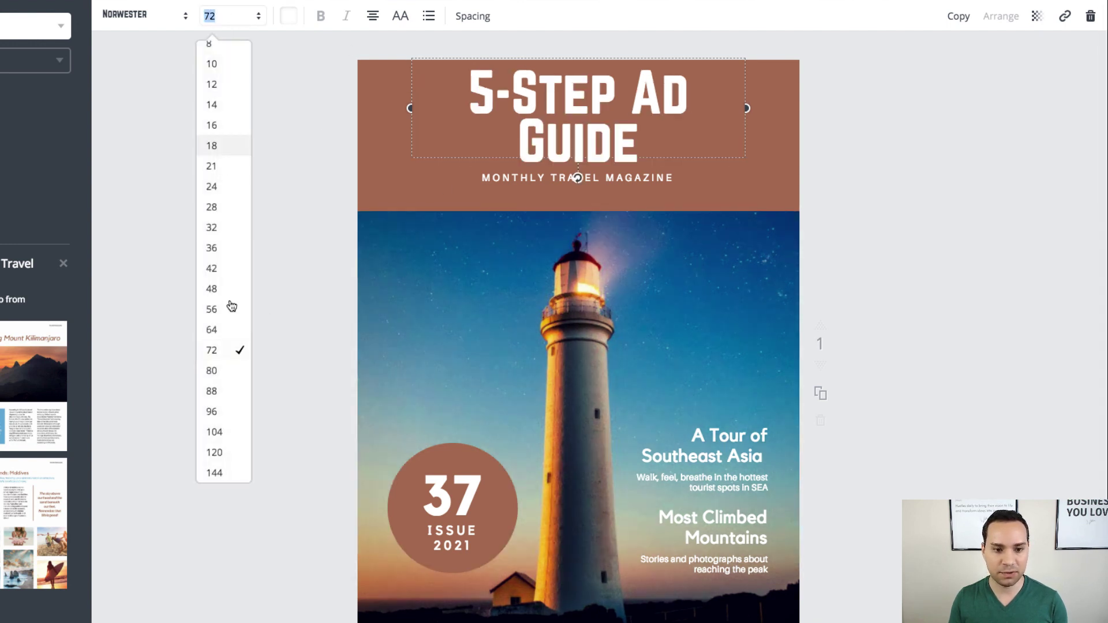
click(212, 329)
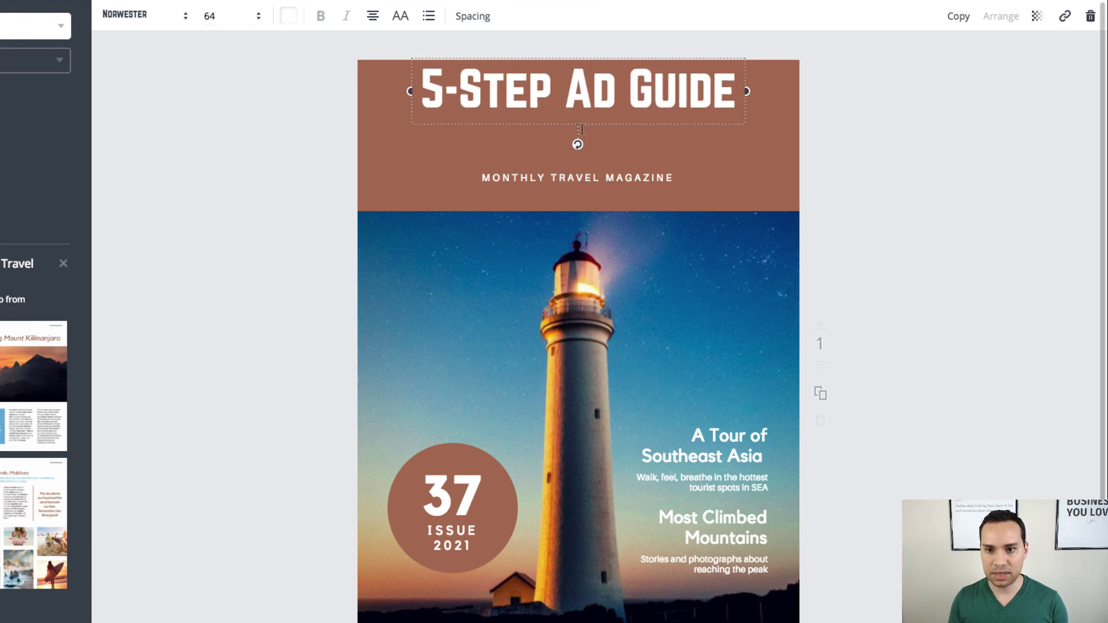
drag(565, 102, 566, 128)
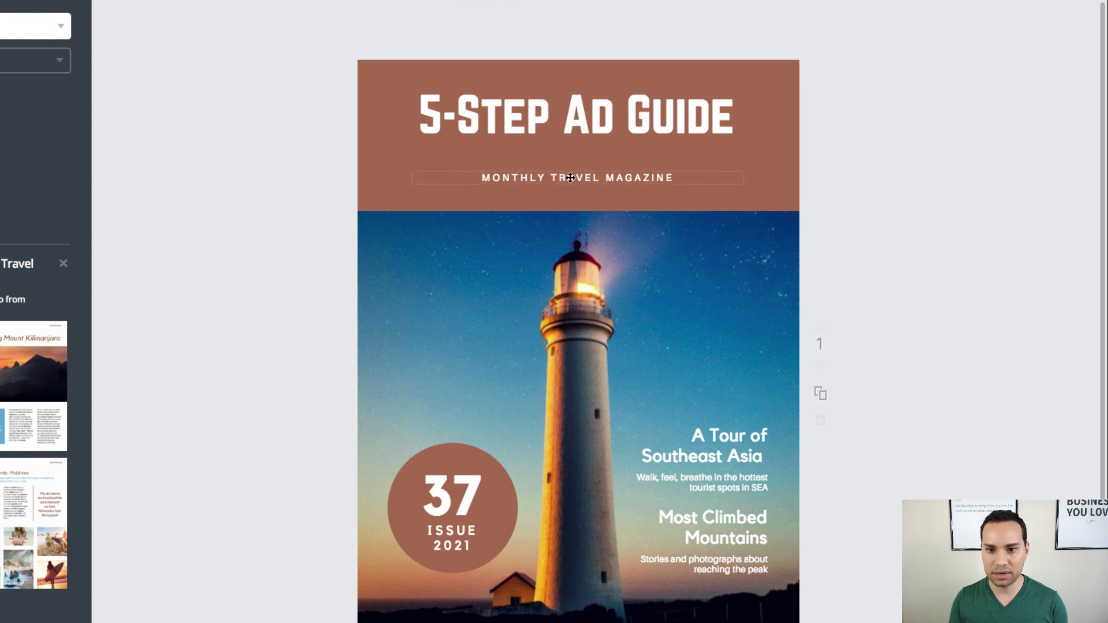
Replace the subtitle "Monthly Travel Magazine" with "EASY START GUIDE TO YOUTUBE ADS"
click(570, 178)
double_click(598, 180)
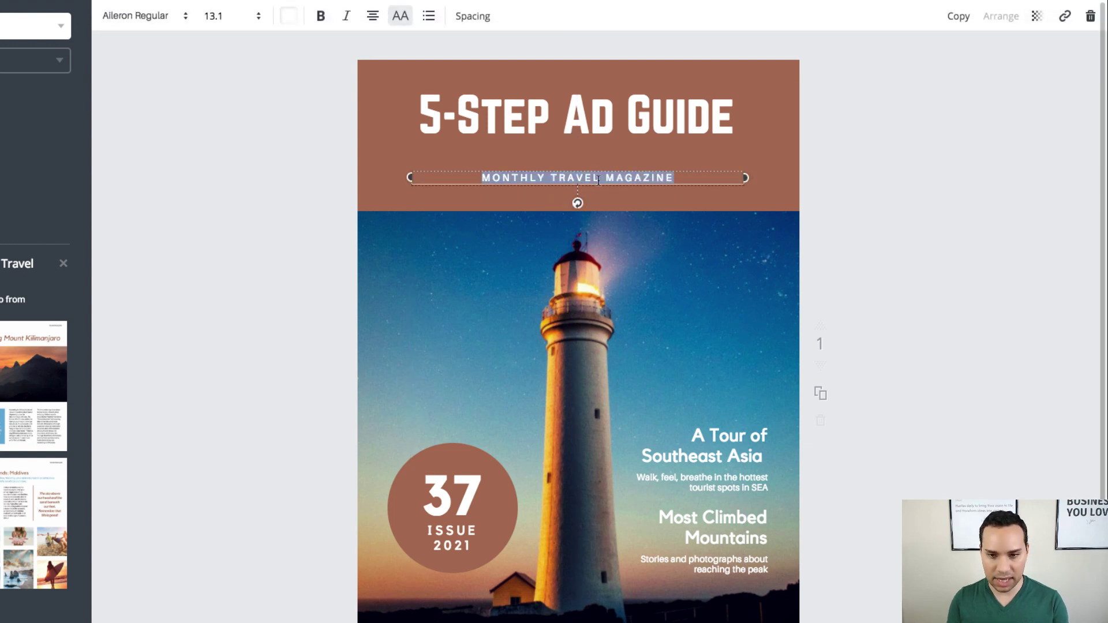
text(EA)
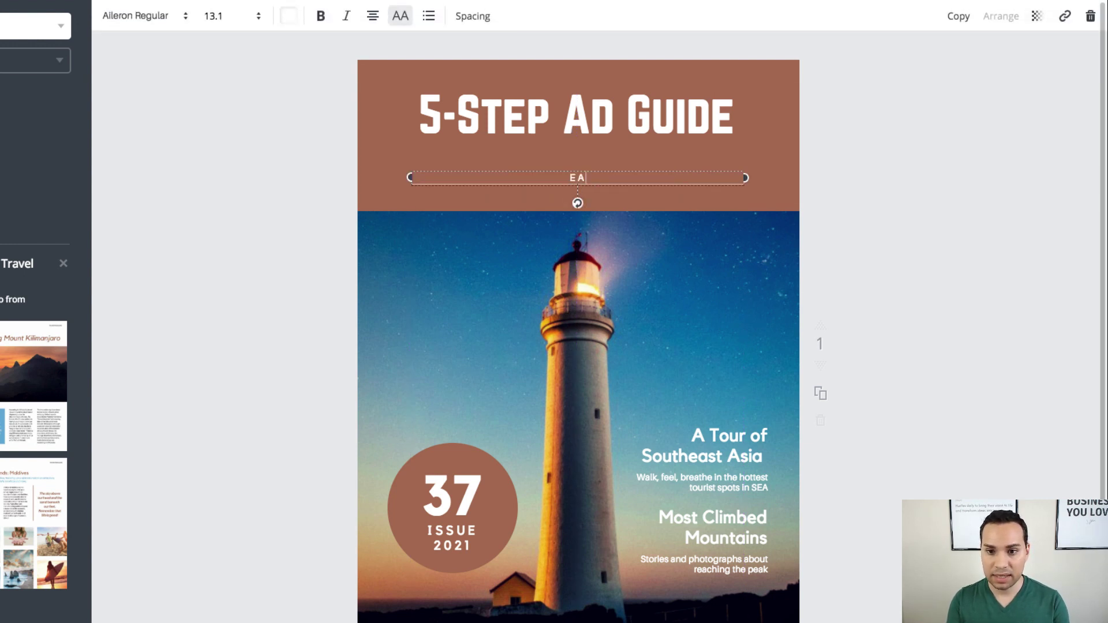
text(SY START GU)
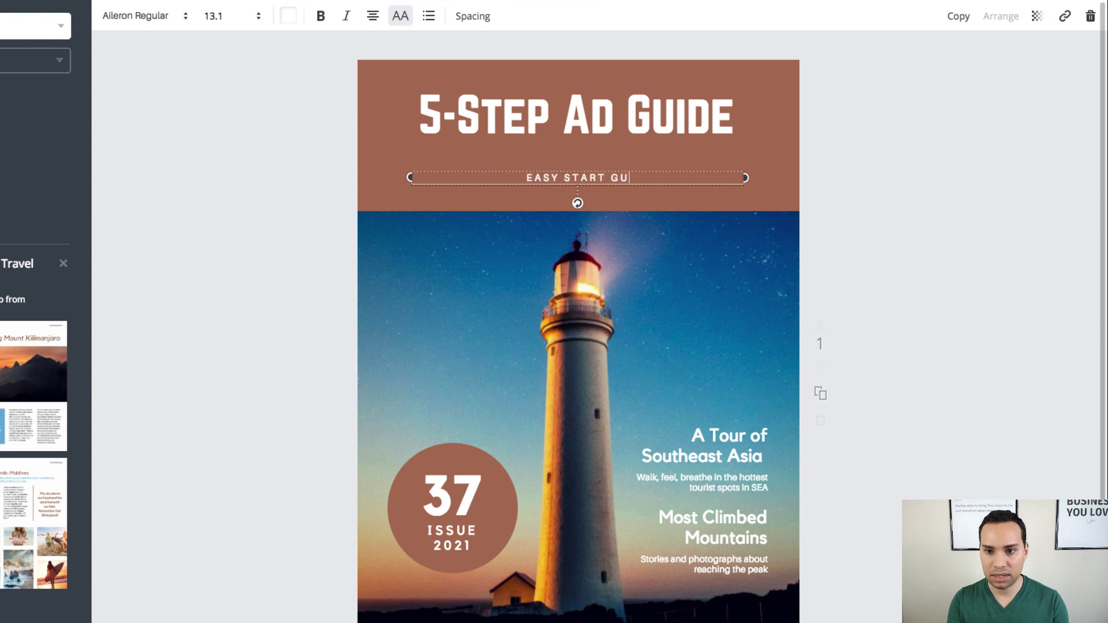
text(IDE TO YOUTUBE ADS)
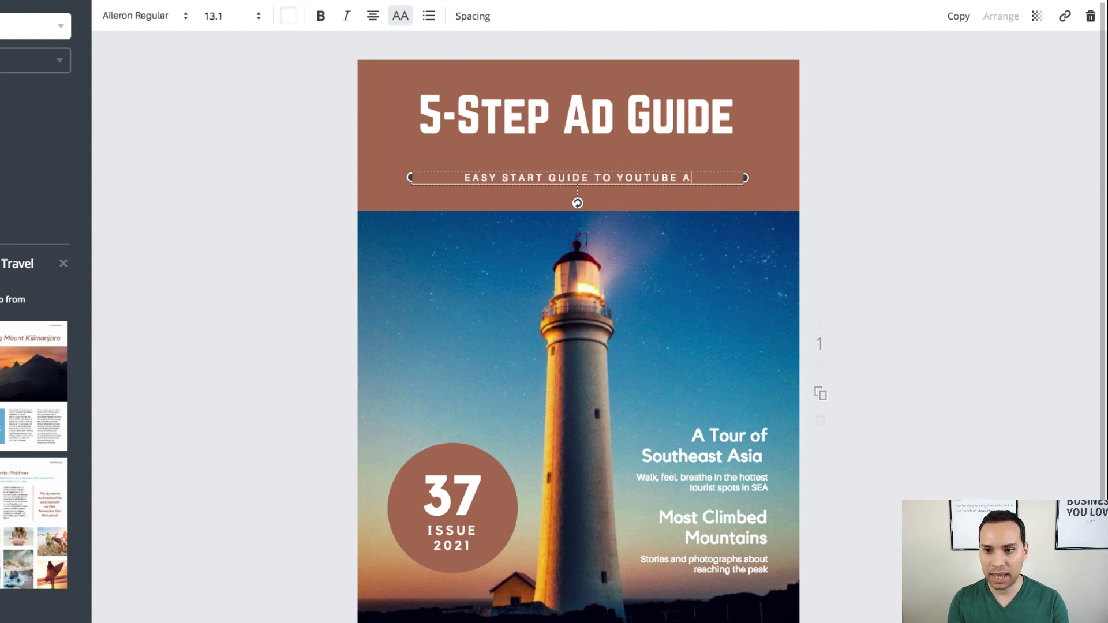
click(365, 127)
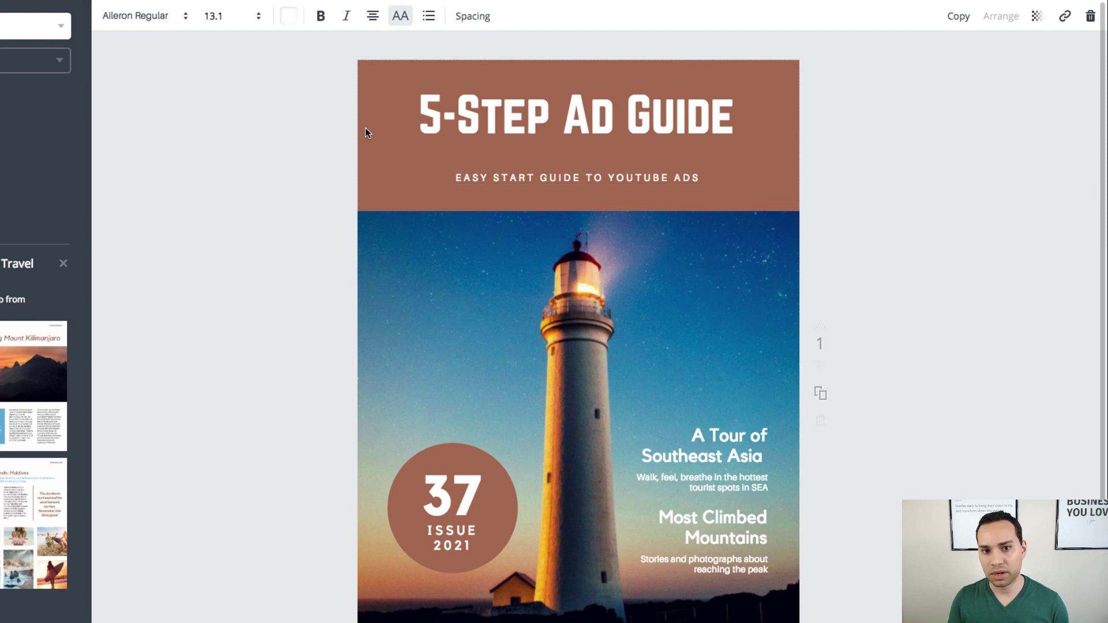
Recolor the brown header band with the dark blue brand color
click(371, 127)
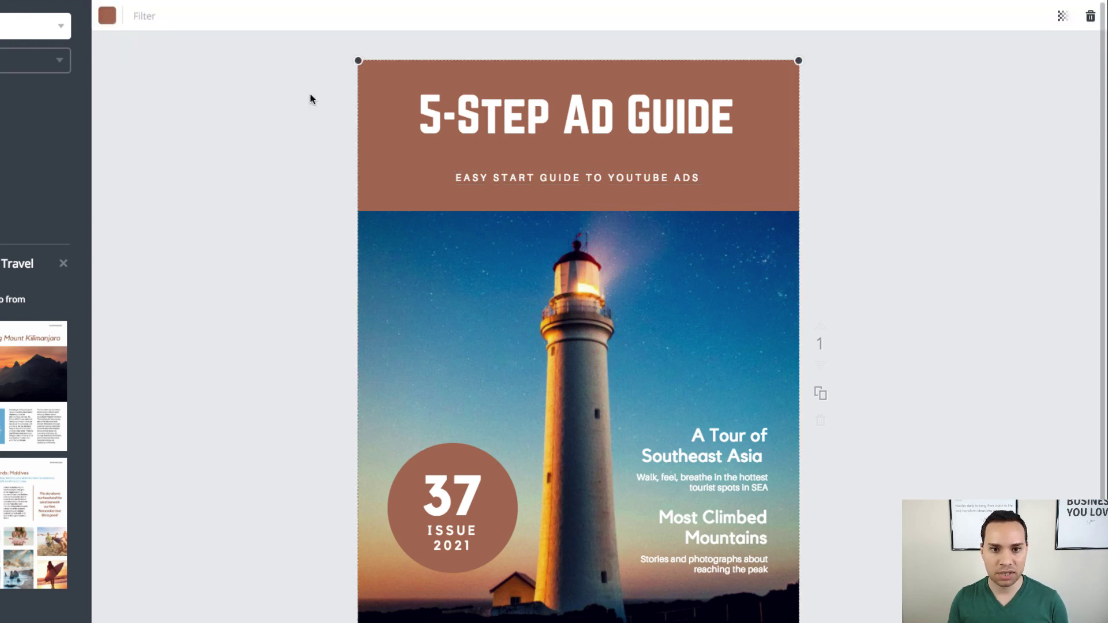
click(106, 17)
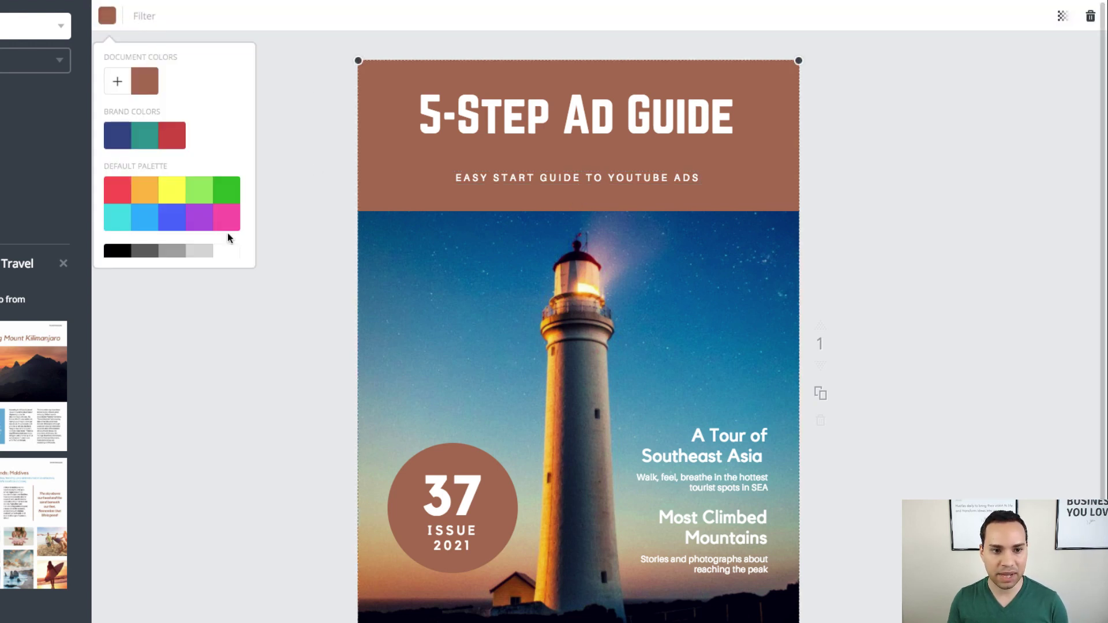
click(118, 136)
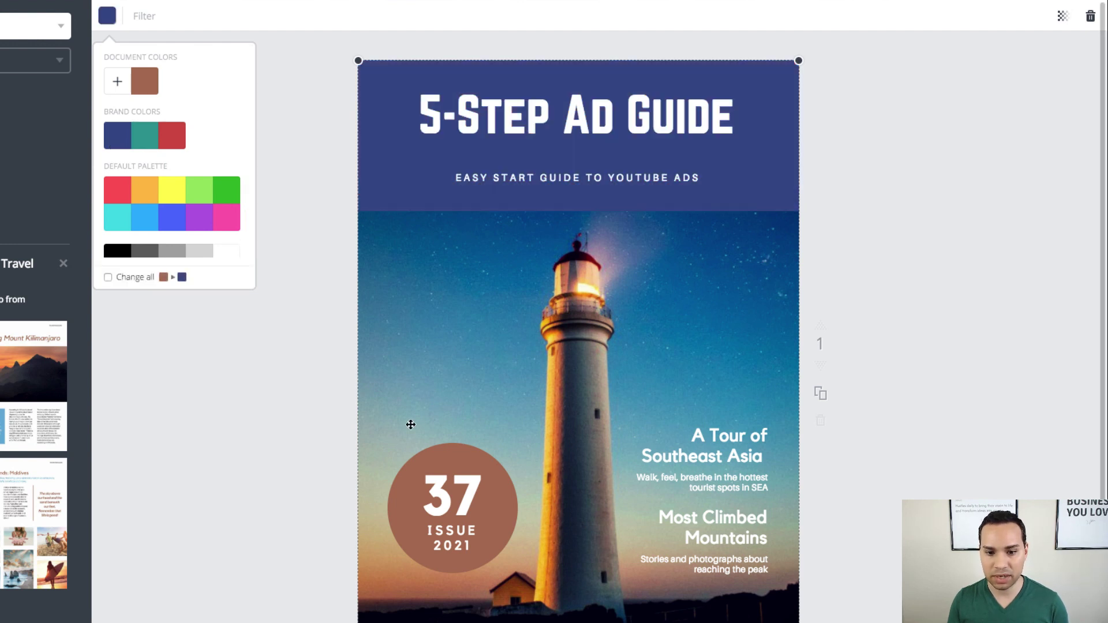
click(147, 142)
click(125, 142)
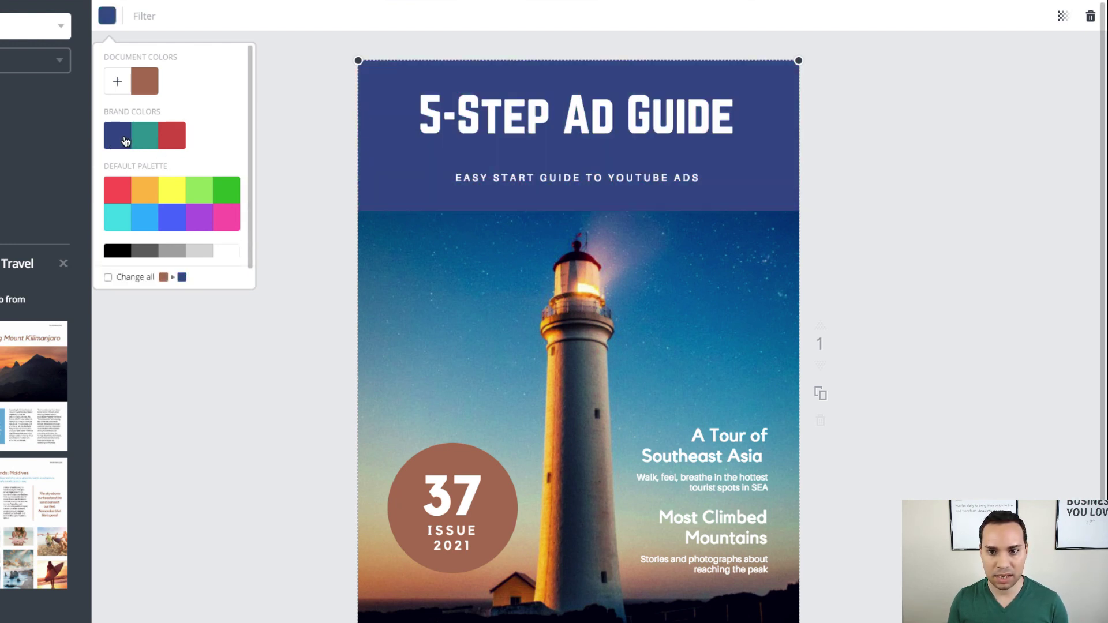
Recolor the brown circle badge with the dark blue brand color
click(408, 508)
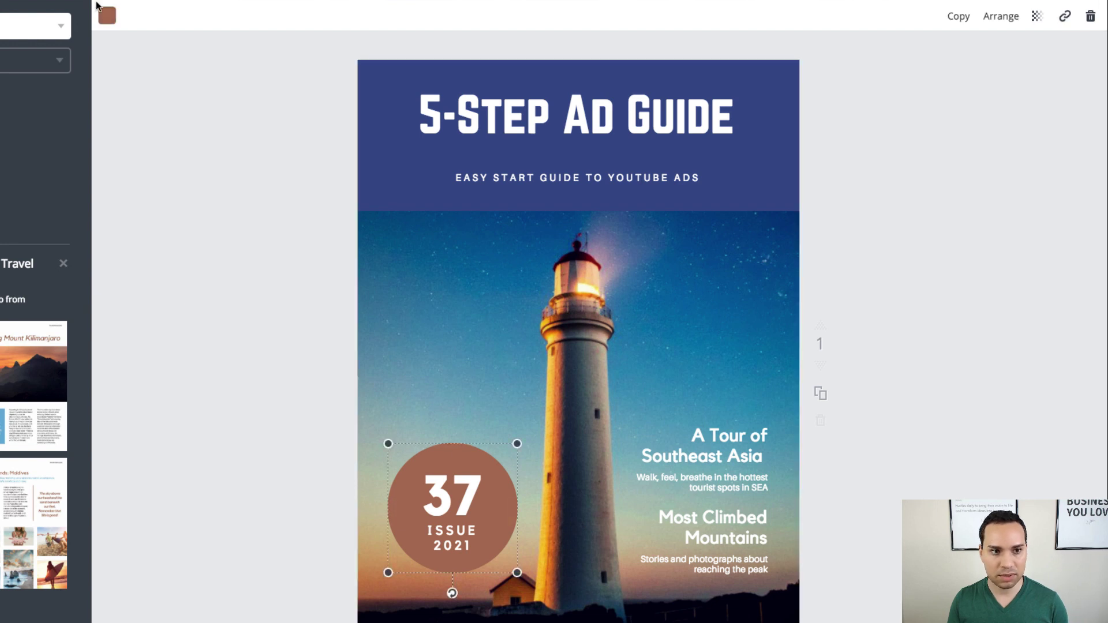
click(110, 15)
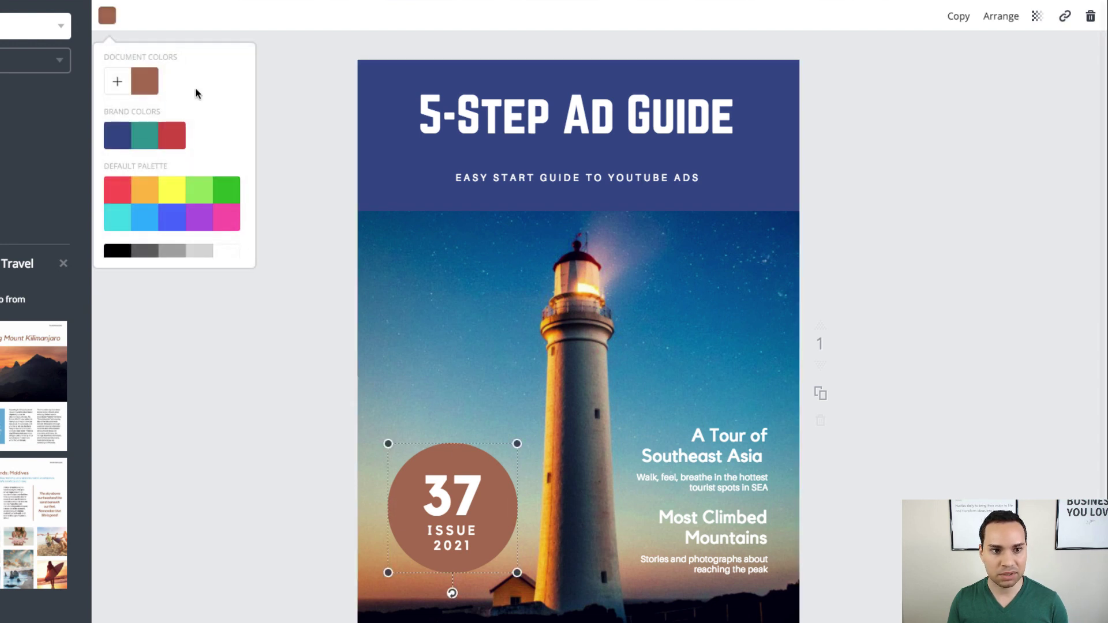
click(121, 139)
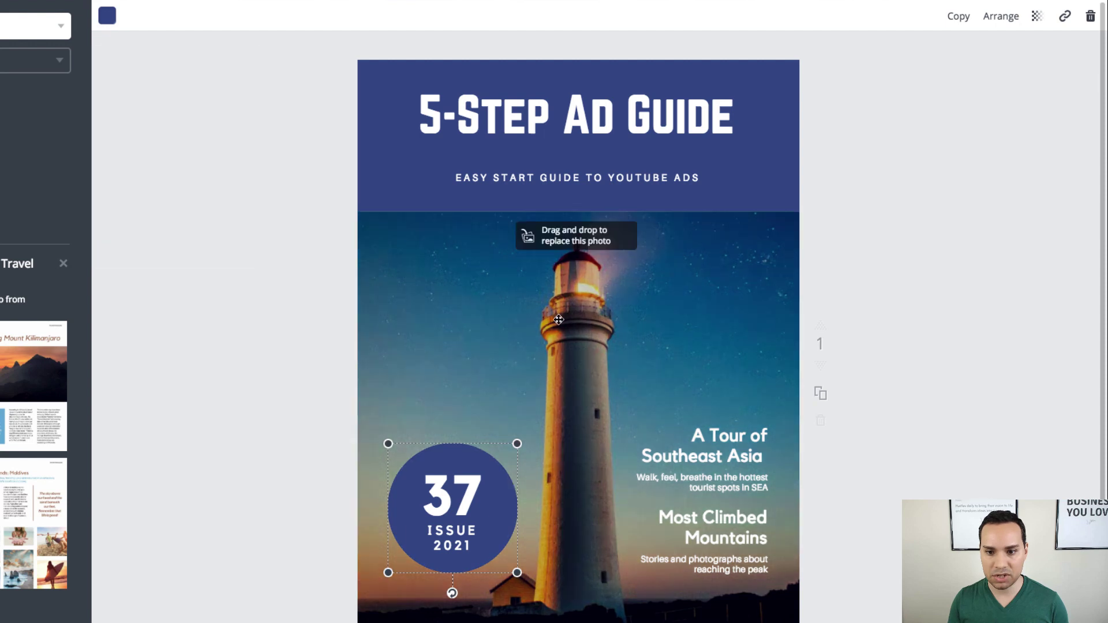
Replace the lighthouse cover photo with the uploaded photo of a laptop on a wooden desk
scroll(17, 287, up, 5)
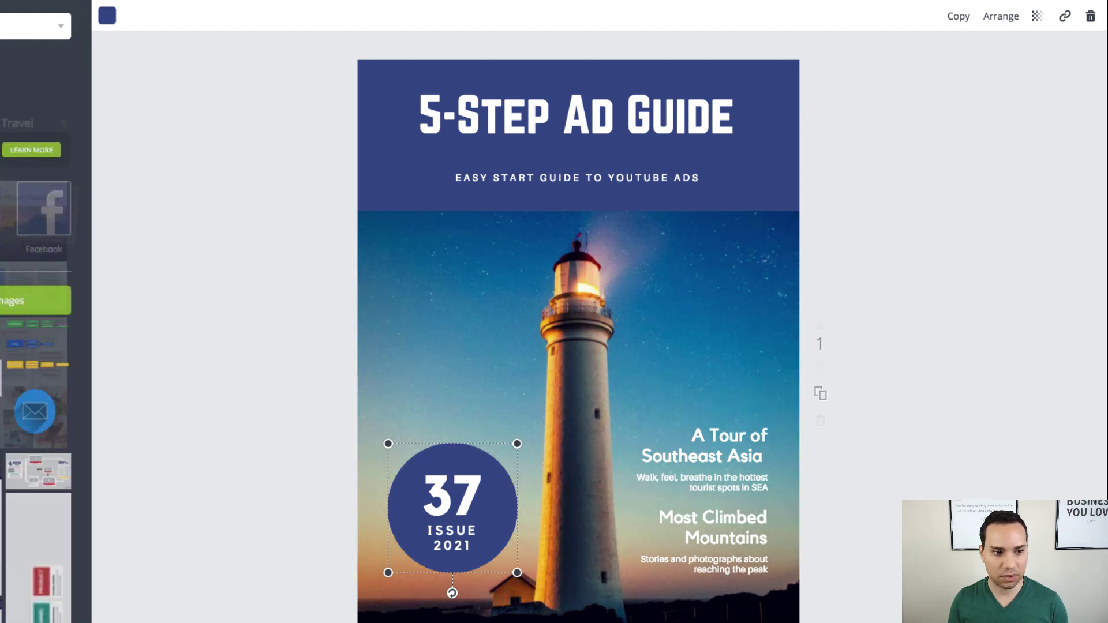
scroll(17, 287, down, 6)
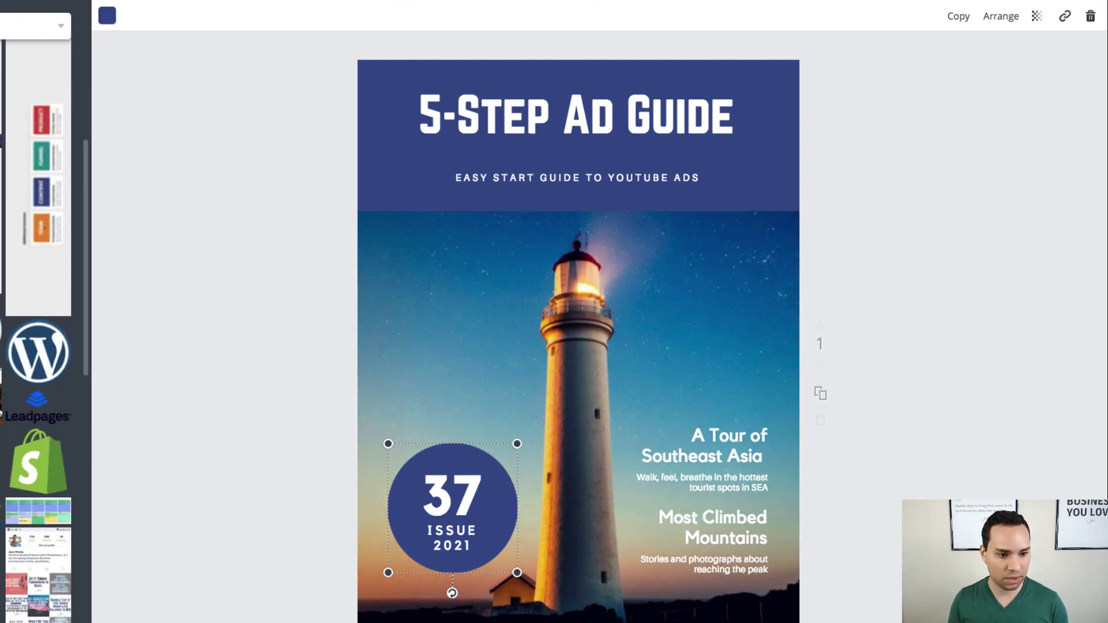
drag(38, 565, 615, 403)
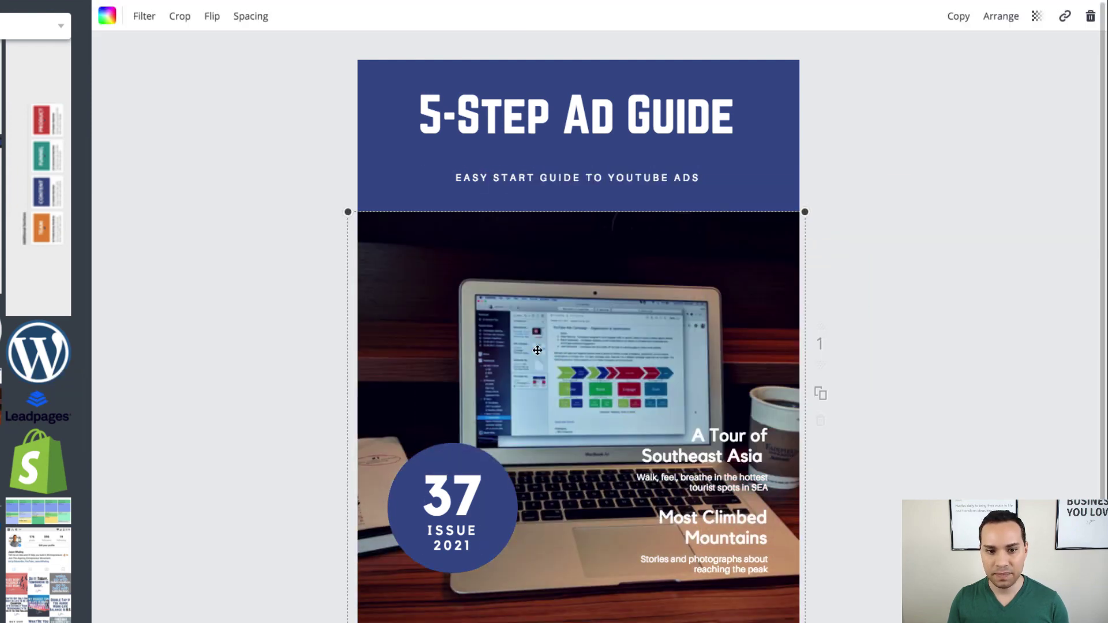
Shift the laptop photo left inside its crop frame so the whole coffee cup falls within the cover, and apply the crop
double_click(575, 300)
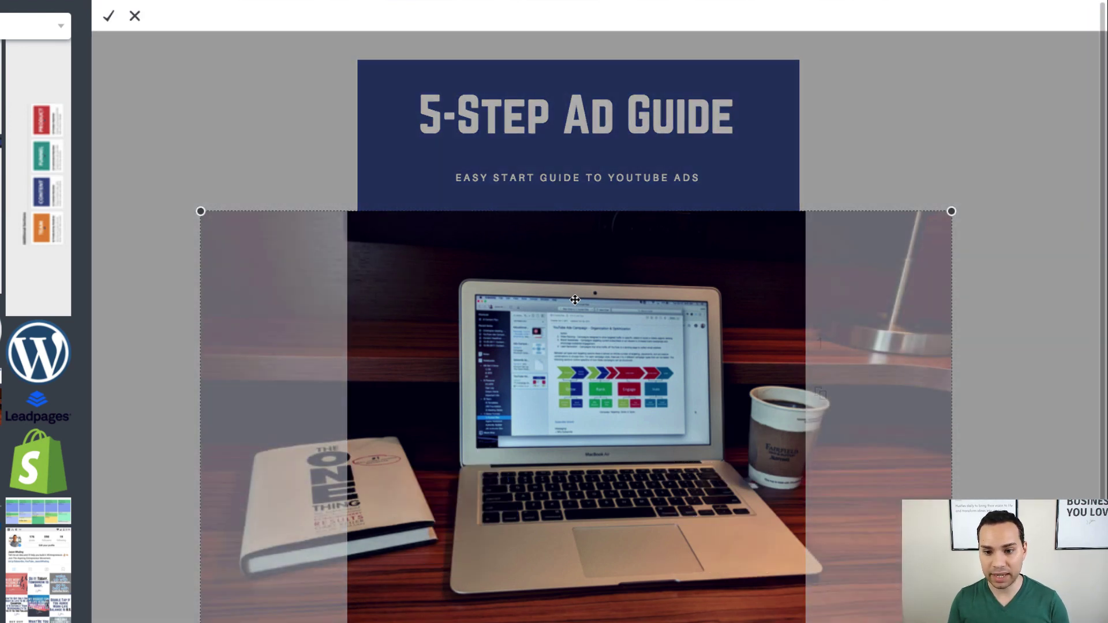
drag(574, 299, 481, 306)
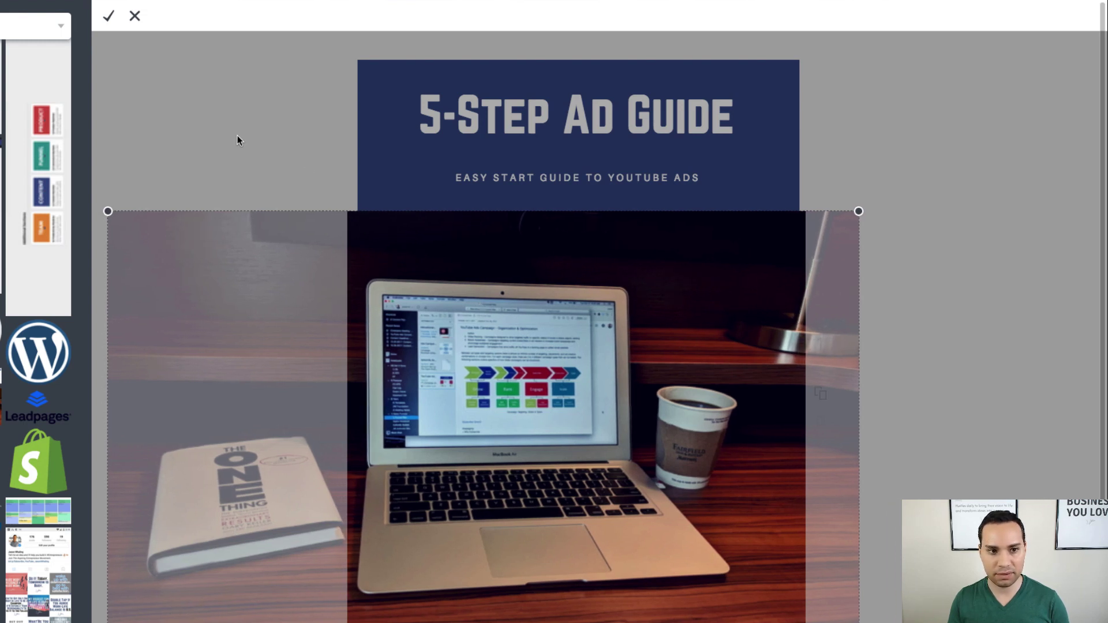
click(109, 16)
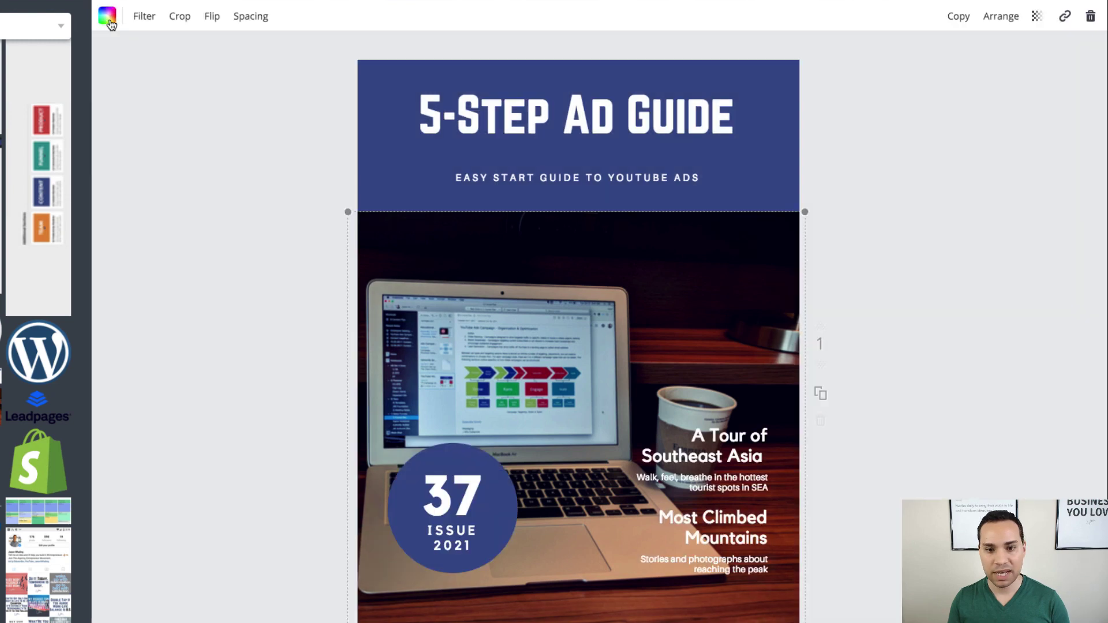
click(289, 386)
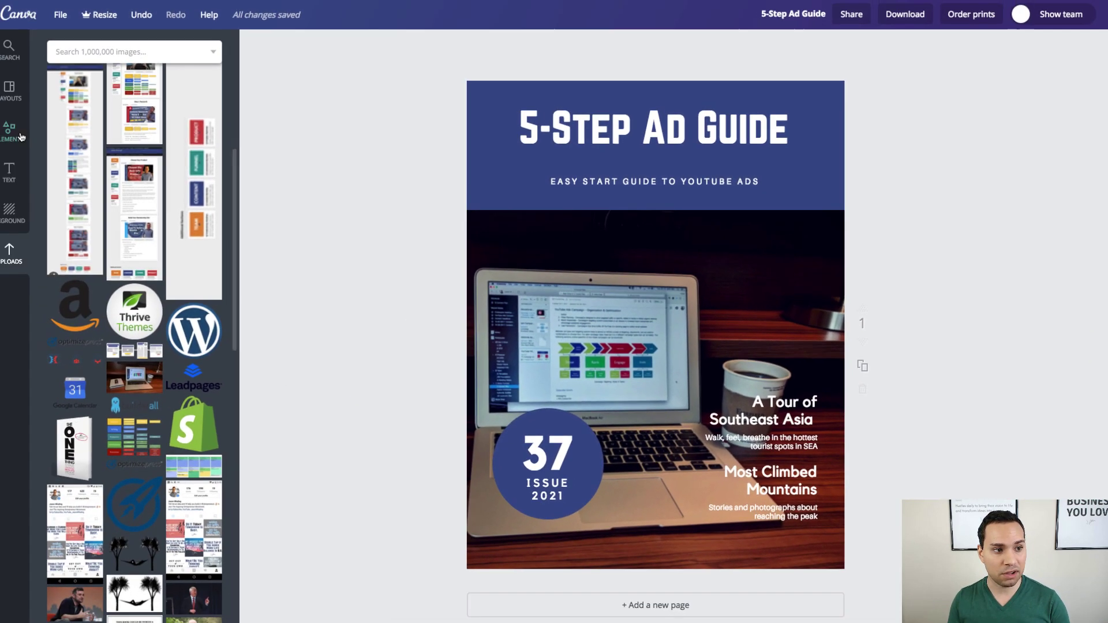
Try a full-page single-image grid filled with the uploaded laptop photo, and undo both additions
click(20, 136)
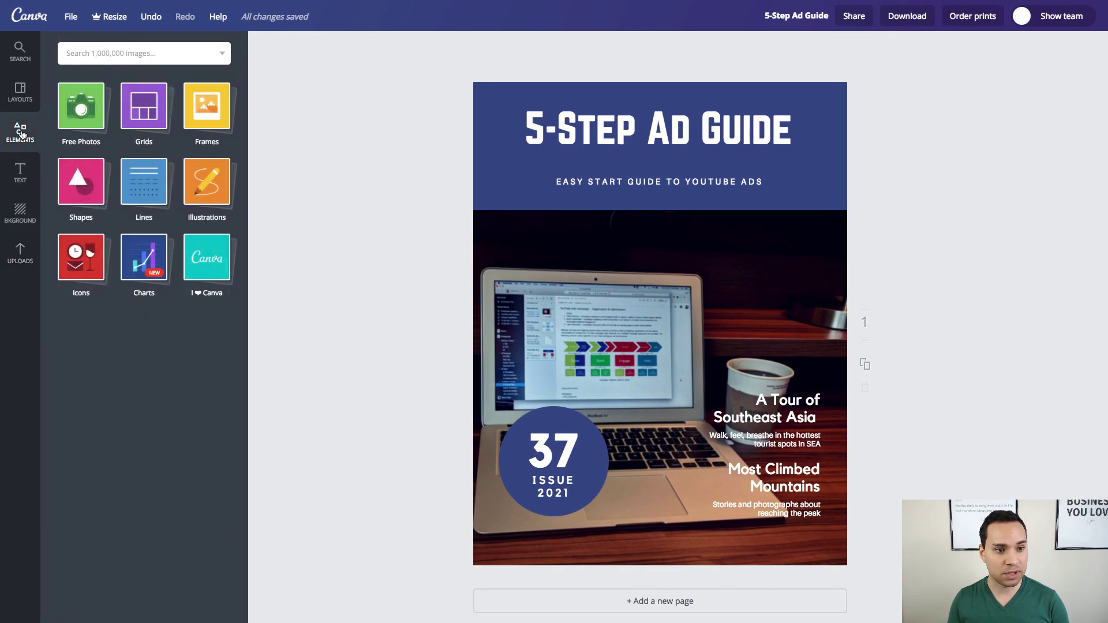
click(145, 114)
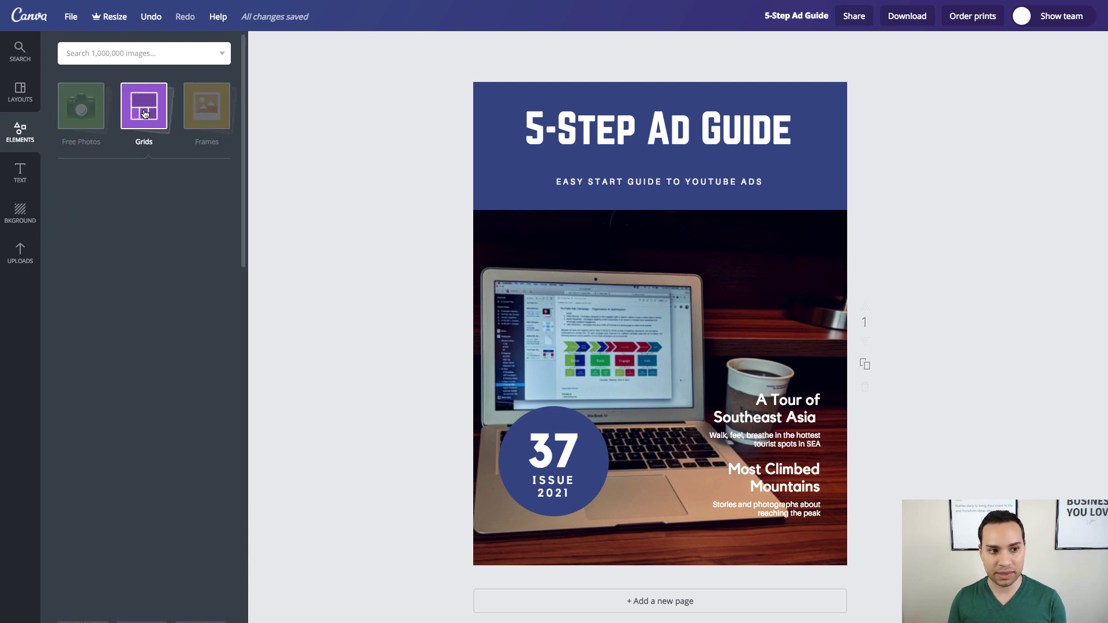
drag(86, 204, 568, 199)
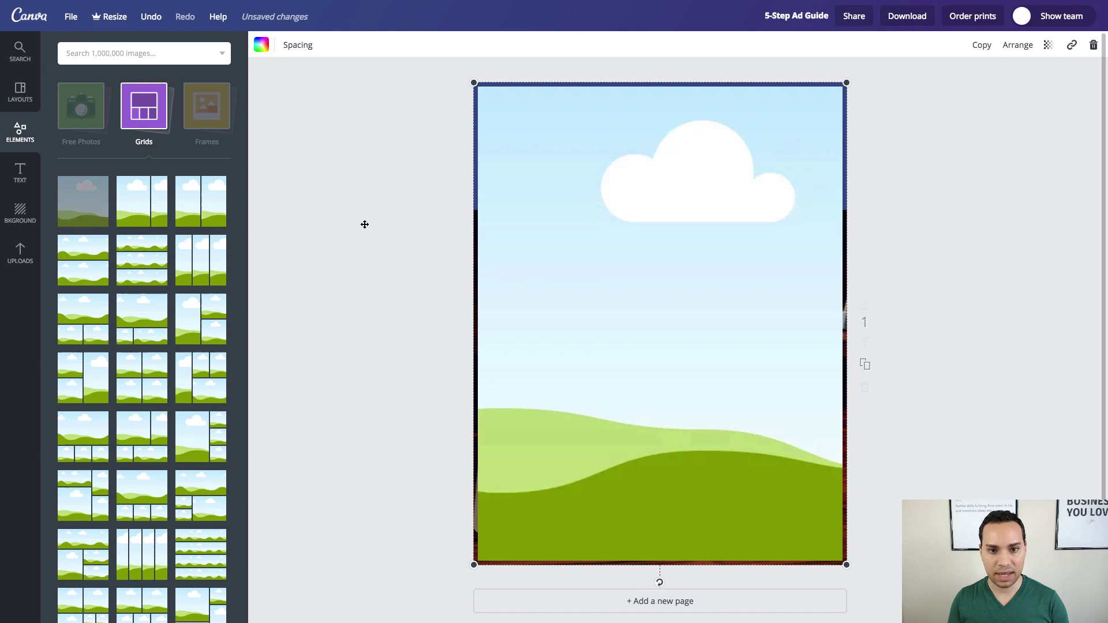
click(20, 254)
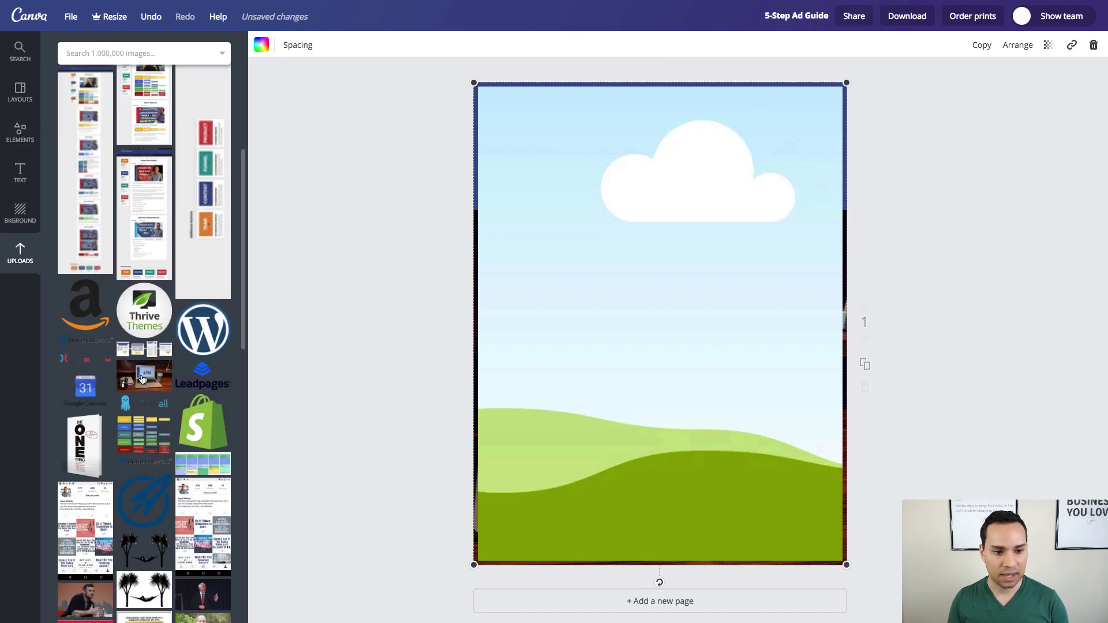
drag(144, 349, 741, 353)
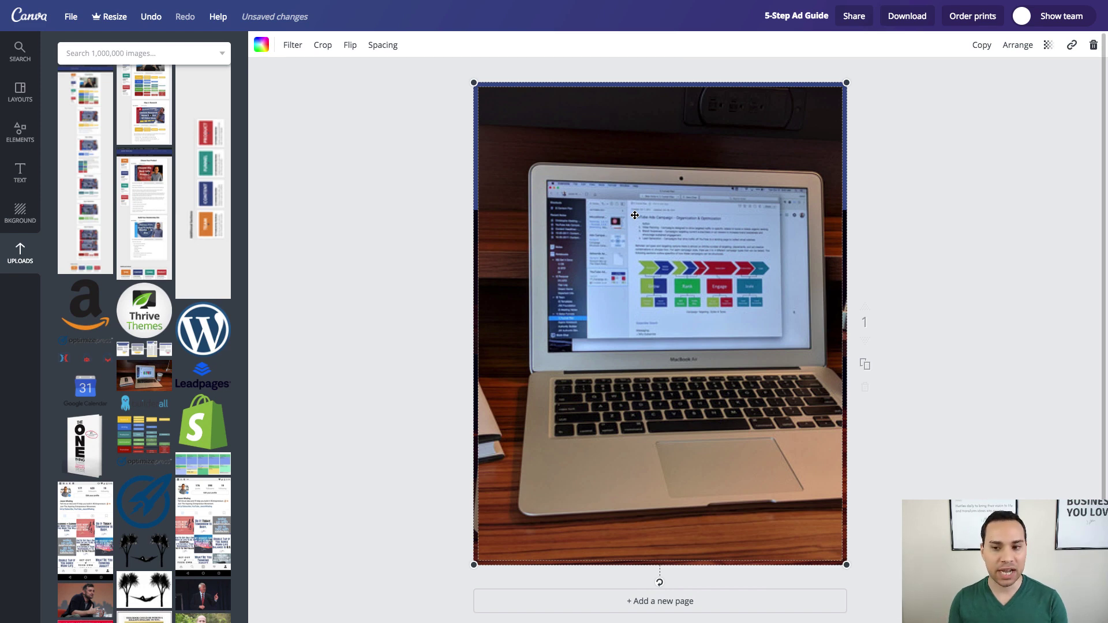
key(ctrl+z)
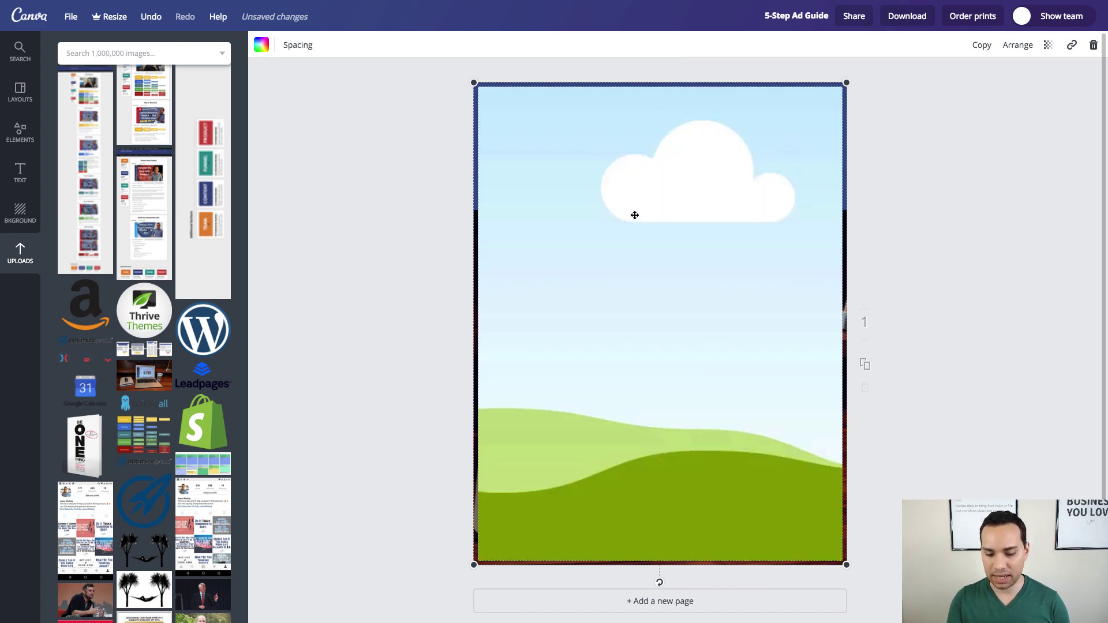
key(ctrl+z)
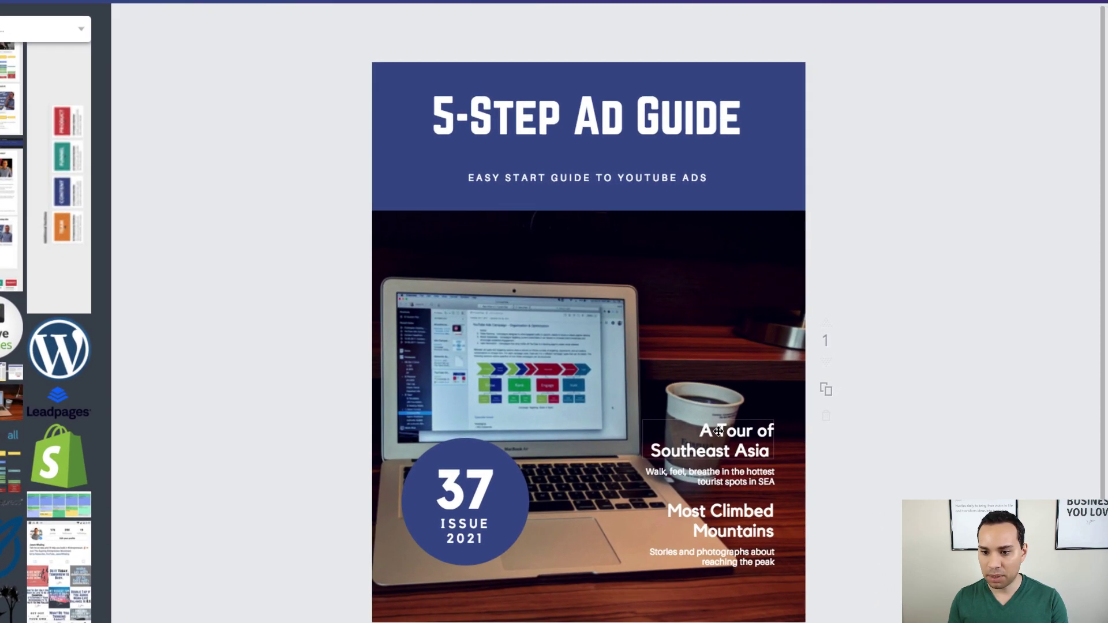
Rewrite the cover's teaser texts as "My Personal Ad Playbook", "Copy Paste My Best Campaigns To Grow Your Channel", "Multiple Case Studies" and "Learn From Other Successful Entrepreneurs"
click(718, 430)
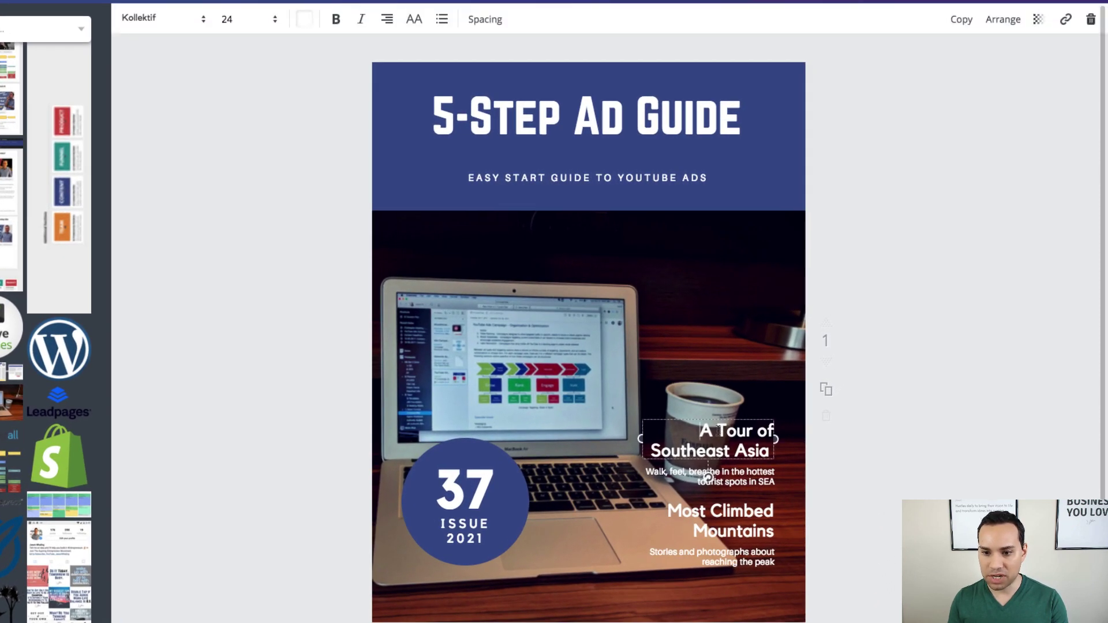
double_click(734, 432)
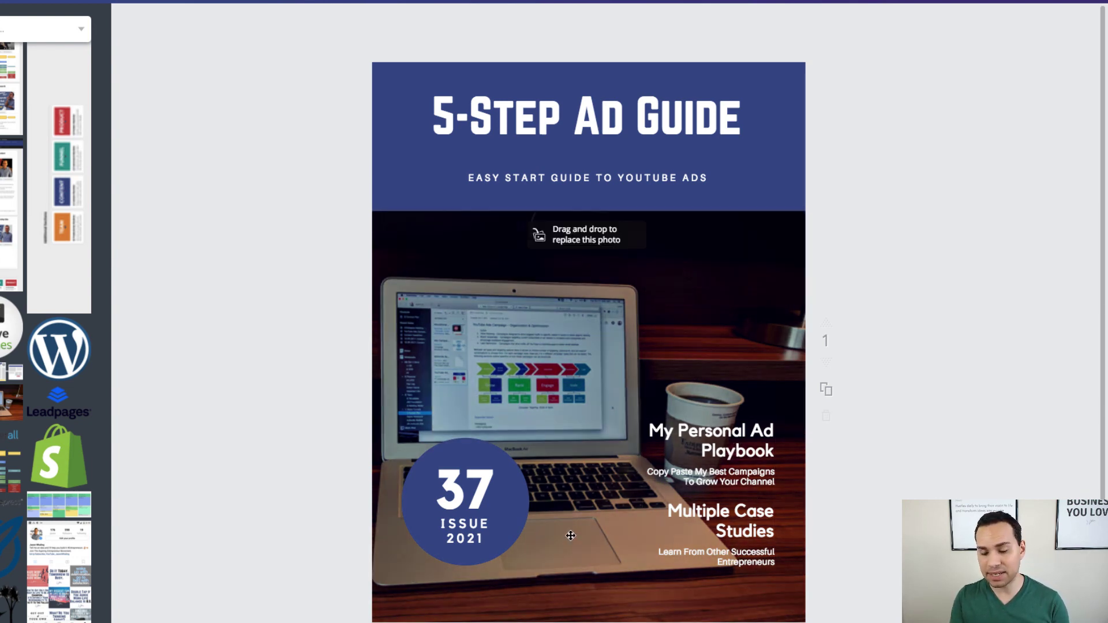
Change the circle badge's number to 12 and its caption to "AD TEMPLATES"
click(482, 491)
double_click(465, 490)
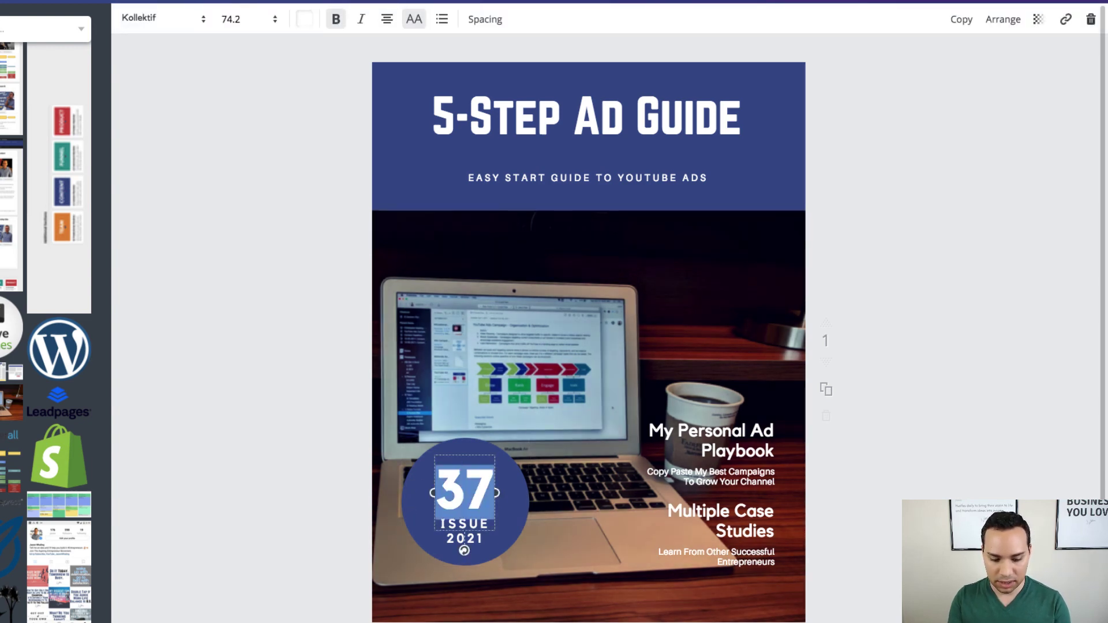
text(12)
click(327, 555)
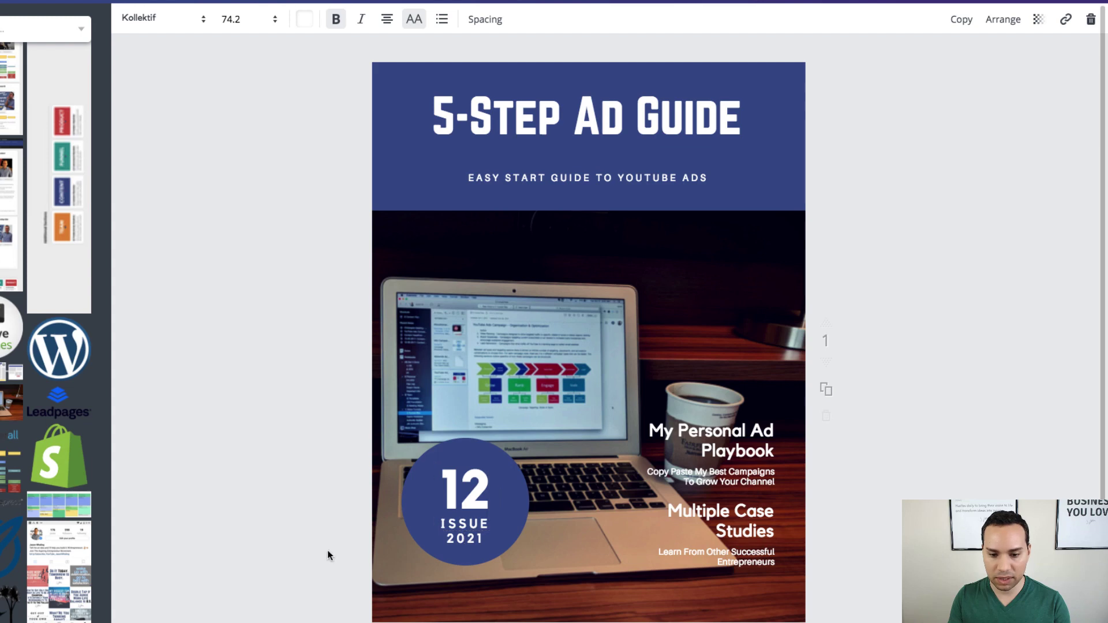
click(463, 535)
key(ctrl+a)
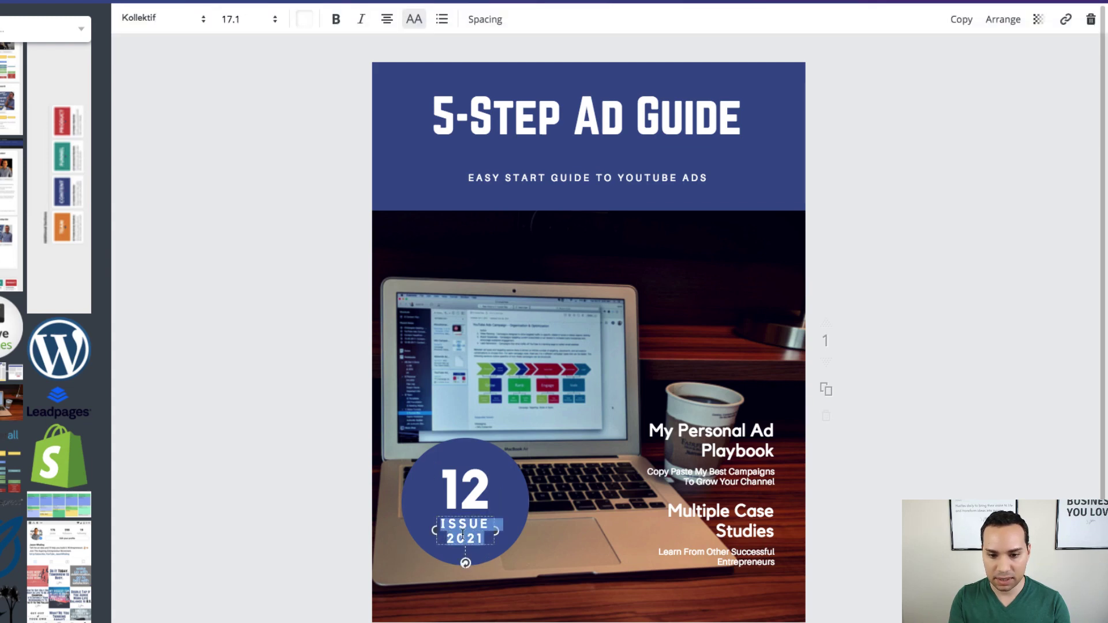
text(AD TEMPLATES)
click(325, 533)
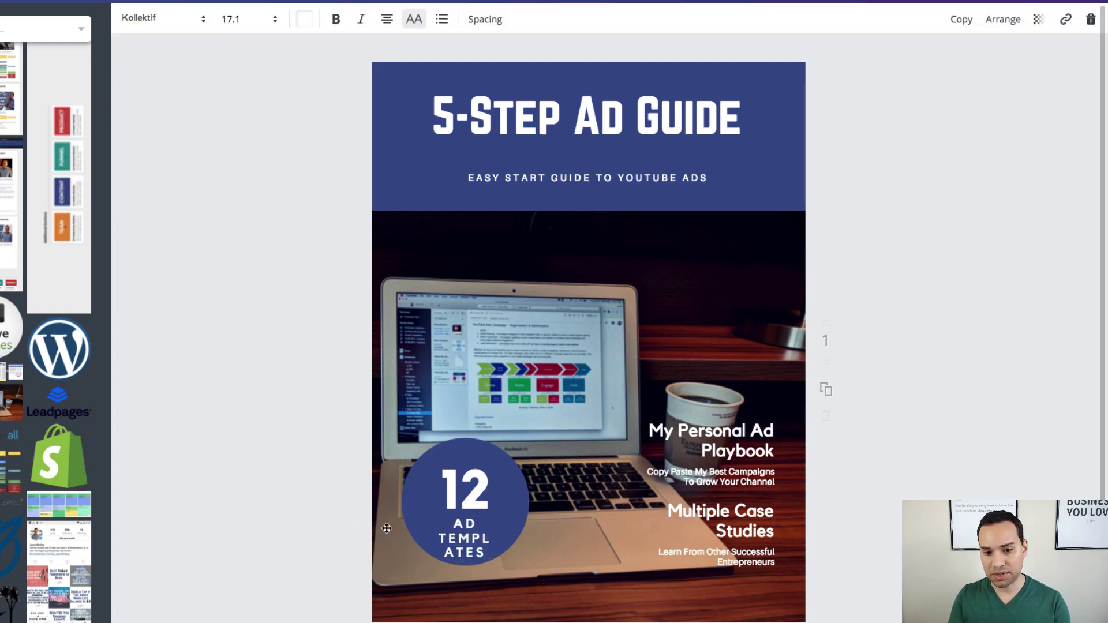
Reduce the badge caption "AD TEMPLATES" to font size 10 after trying 14 and 12
click(472, 531)
click(252, 20)
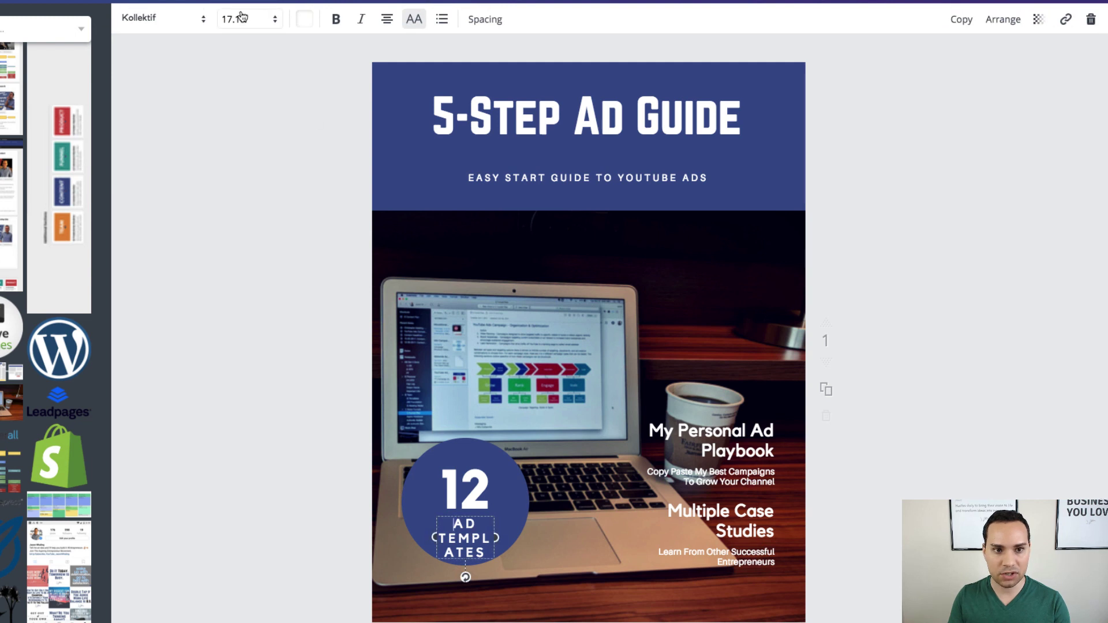
click(233, 134)
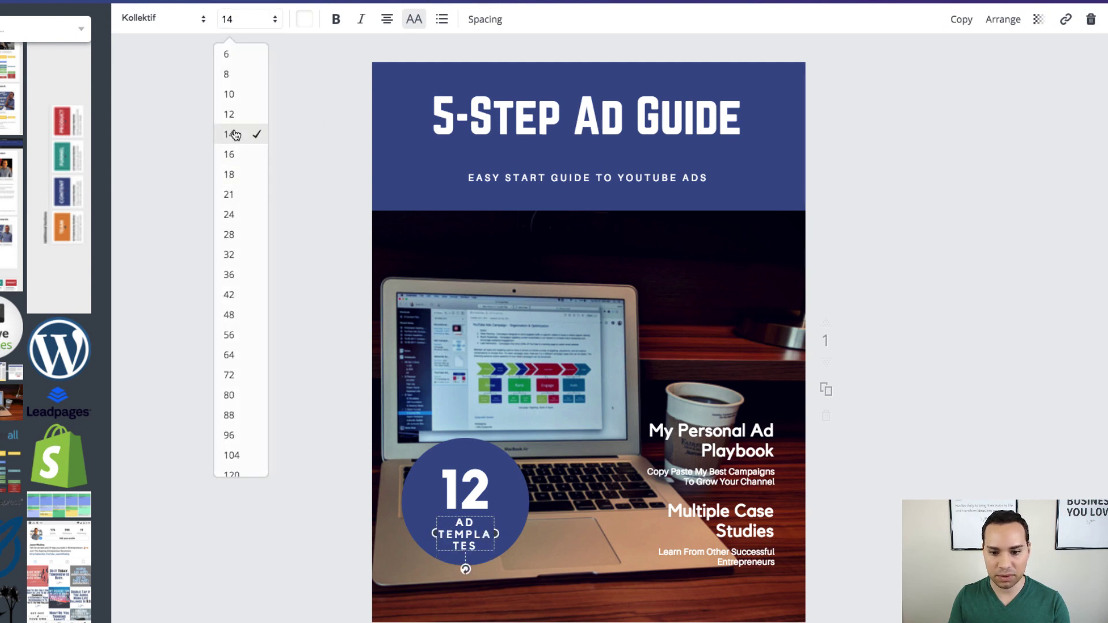
click(241, 20)
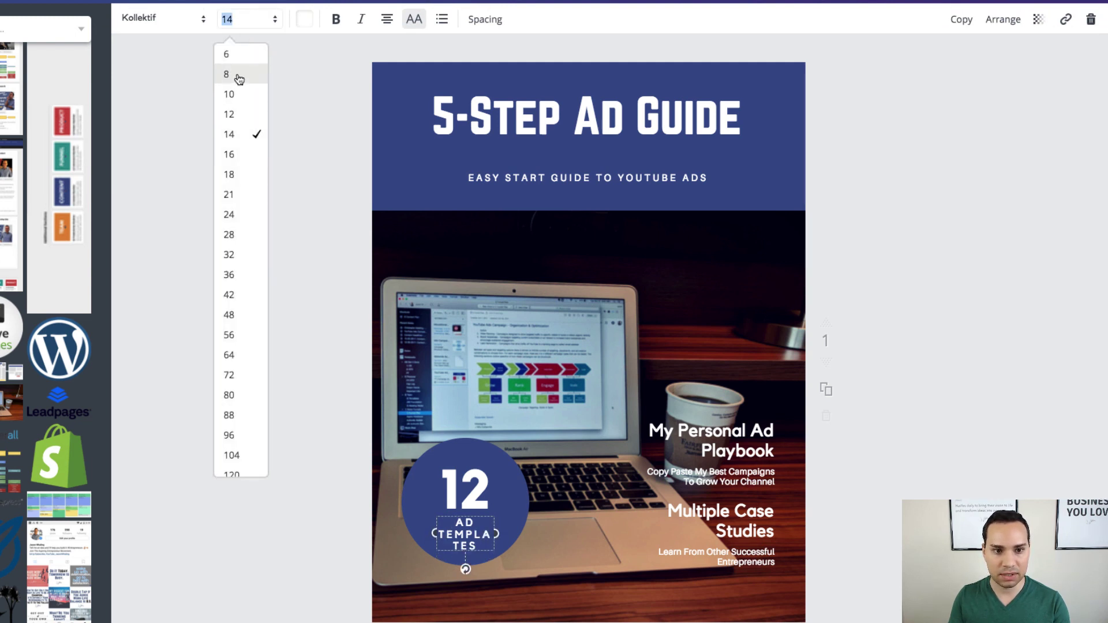
click(234, 115)
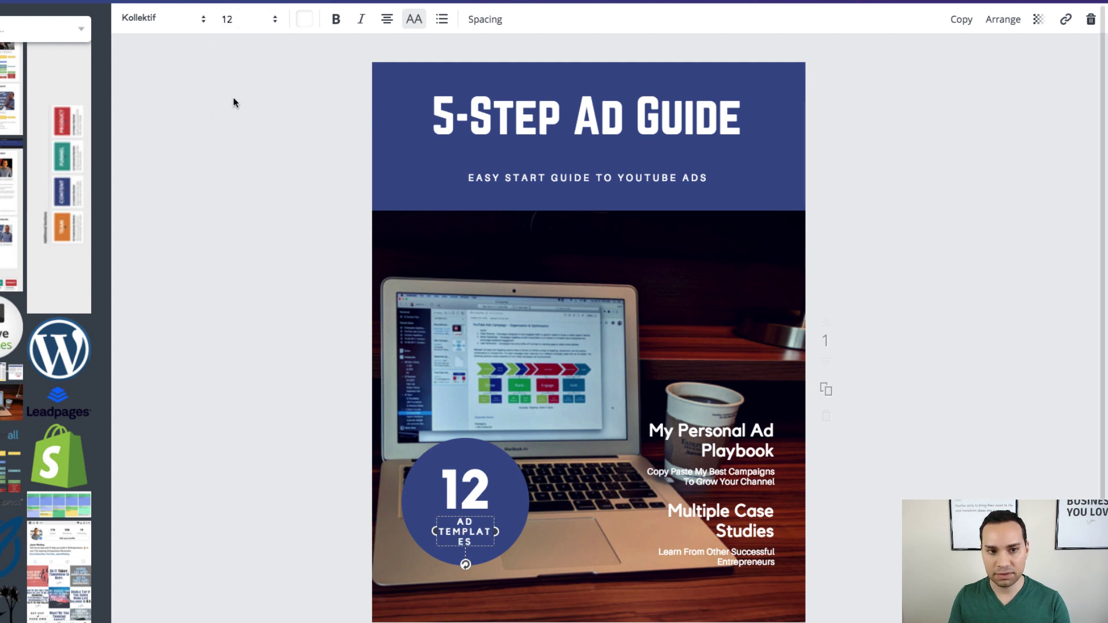
click(236, 23)
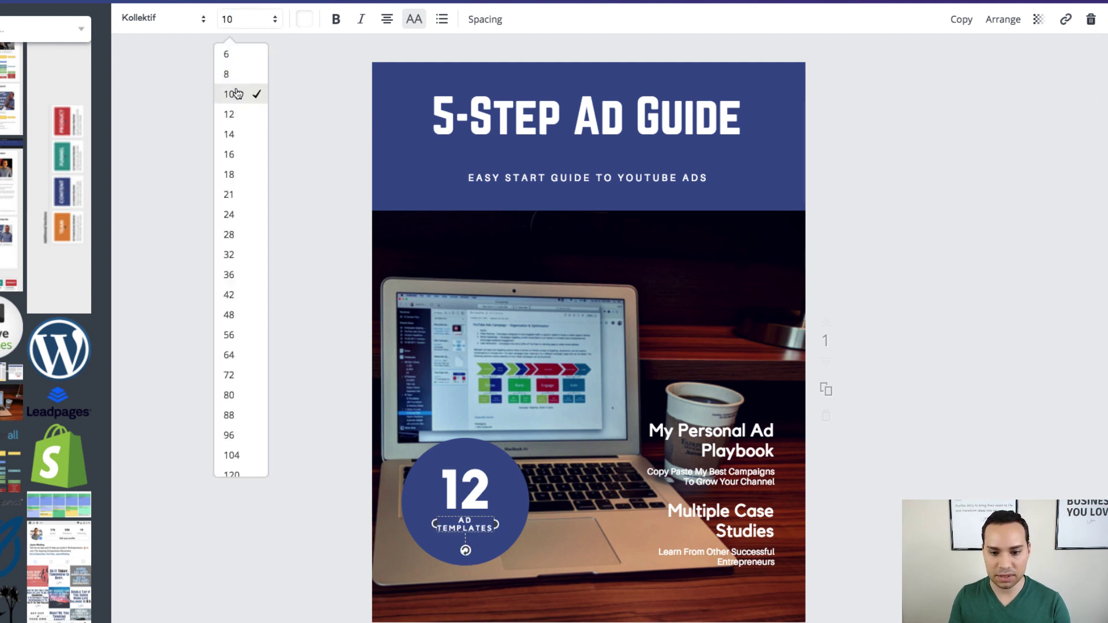
click(237, 94)
Duplicate the cover page and delete all contents from the copy, including the blue shape
click(822, 385)
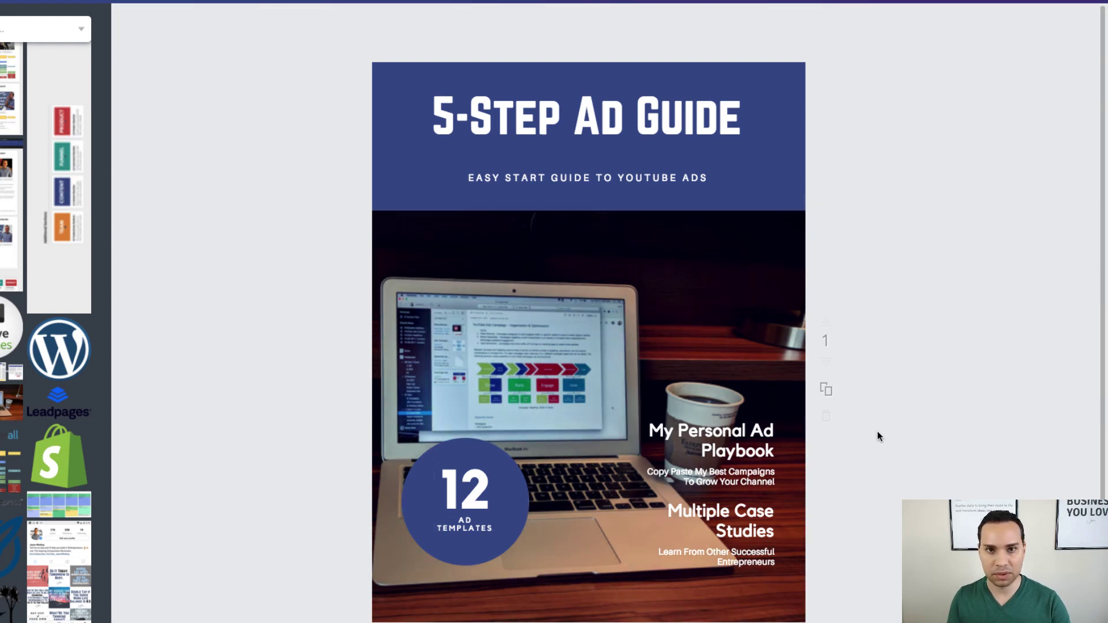
scroll(877, 433, down, 1)
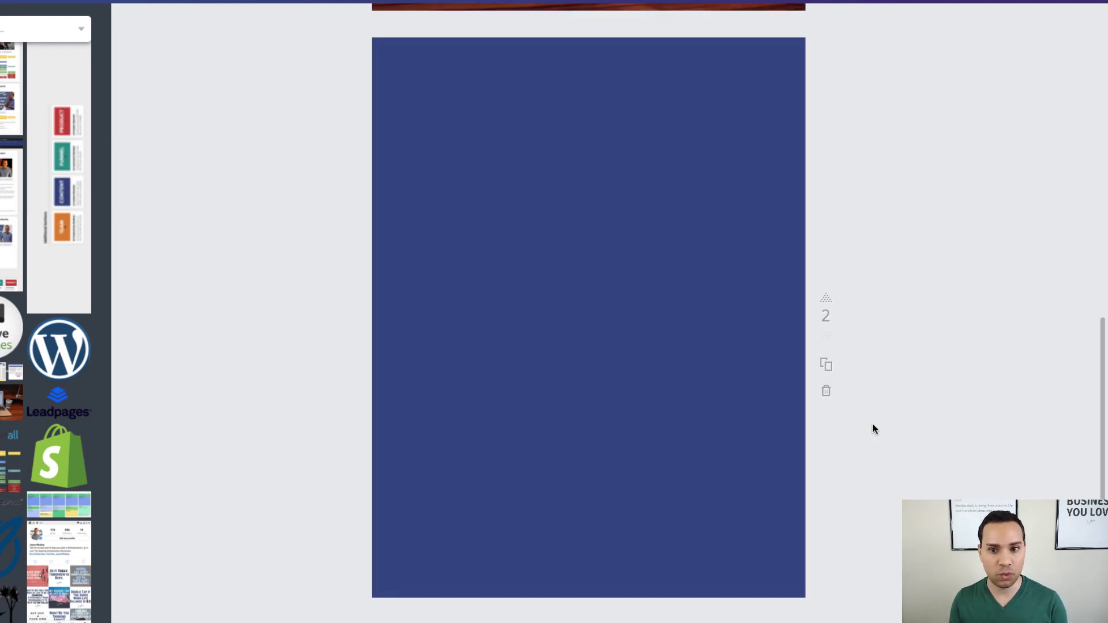
click(533, 376)
key(Delete)
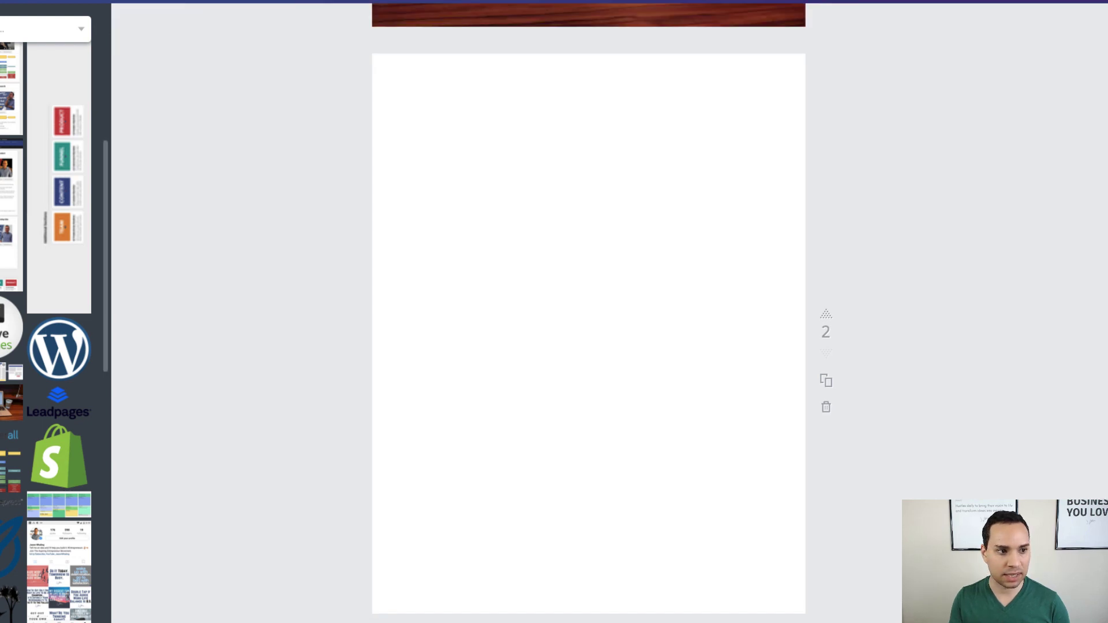
Add a solid square shape to the blank second page and move it down to the page's bottom edge
click(17, 134)
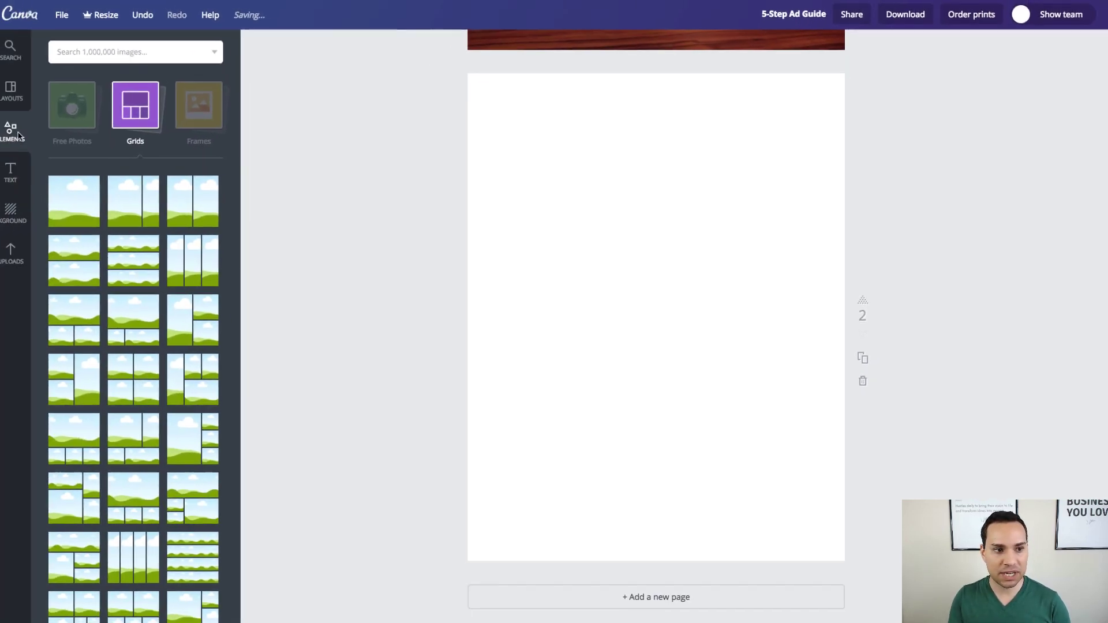
click(151, 119)
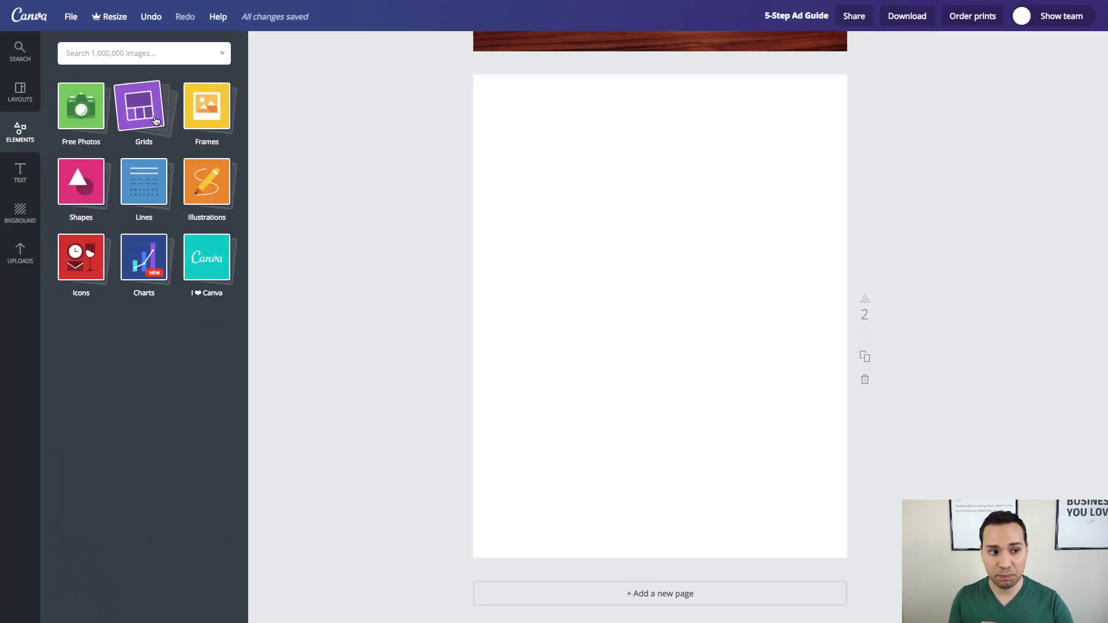
click(82, 189)
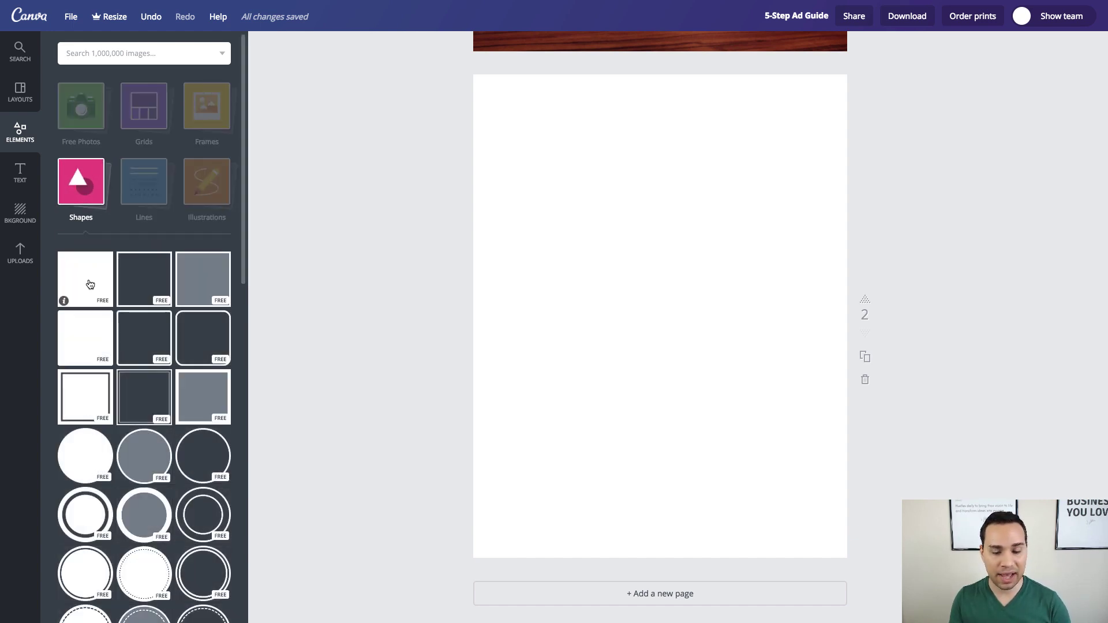
click(88, 284)
drag(709, 277, 712, 351)
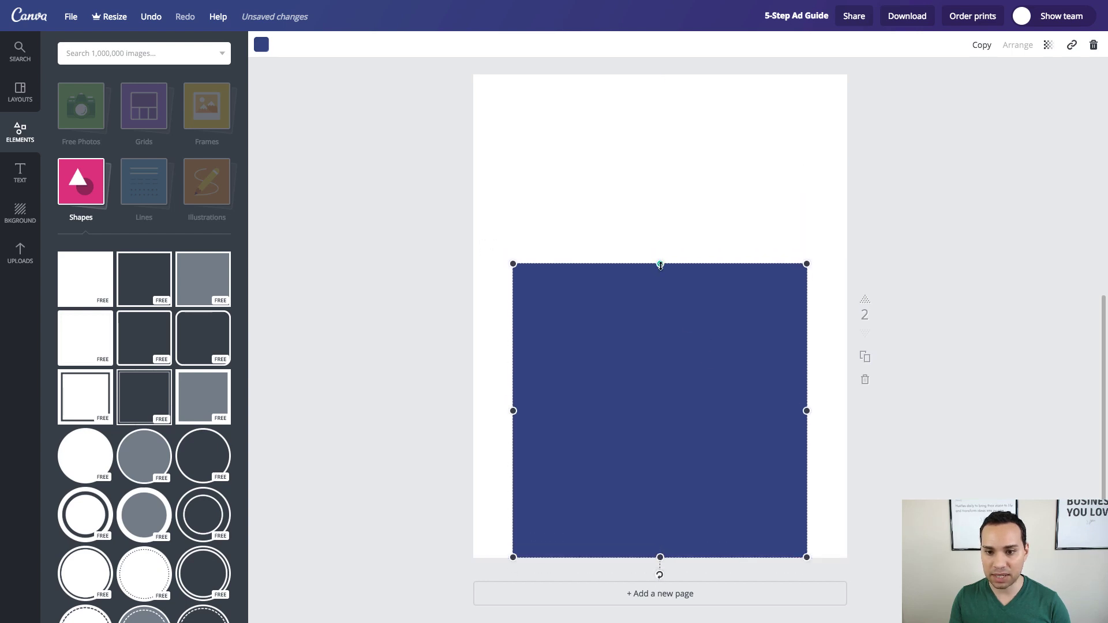
Reshape the blue square into a thin full-width footer bar on the second page and set its transparency to 70
drag(660, 264, 652, 532)
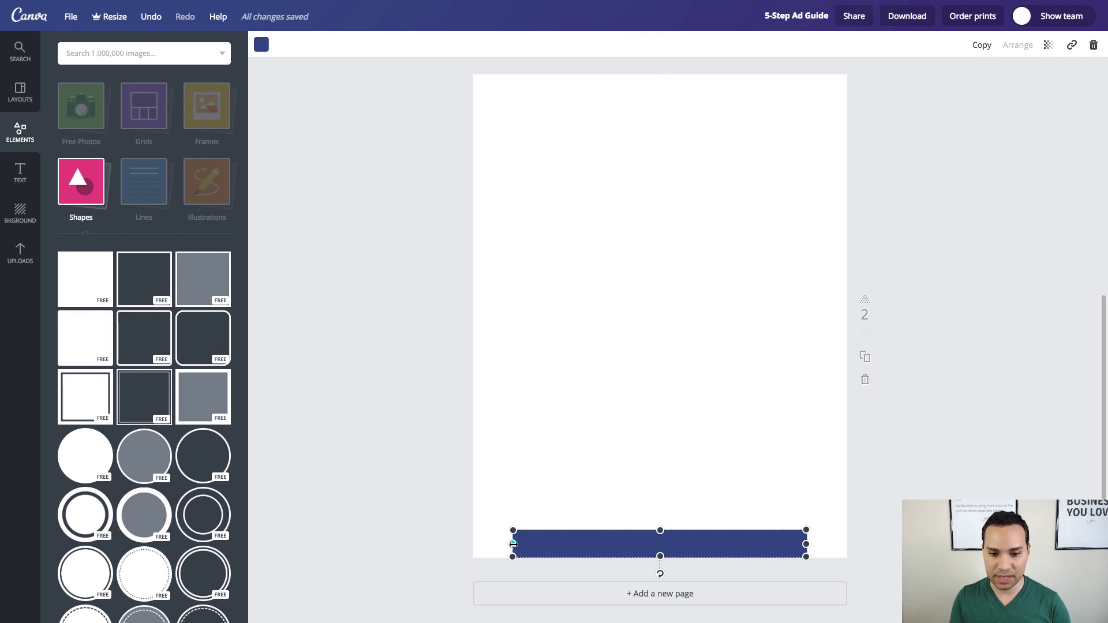
drag(513, 543, 474, 542)
drag(806, 543, 847, 543)
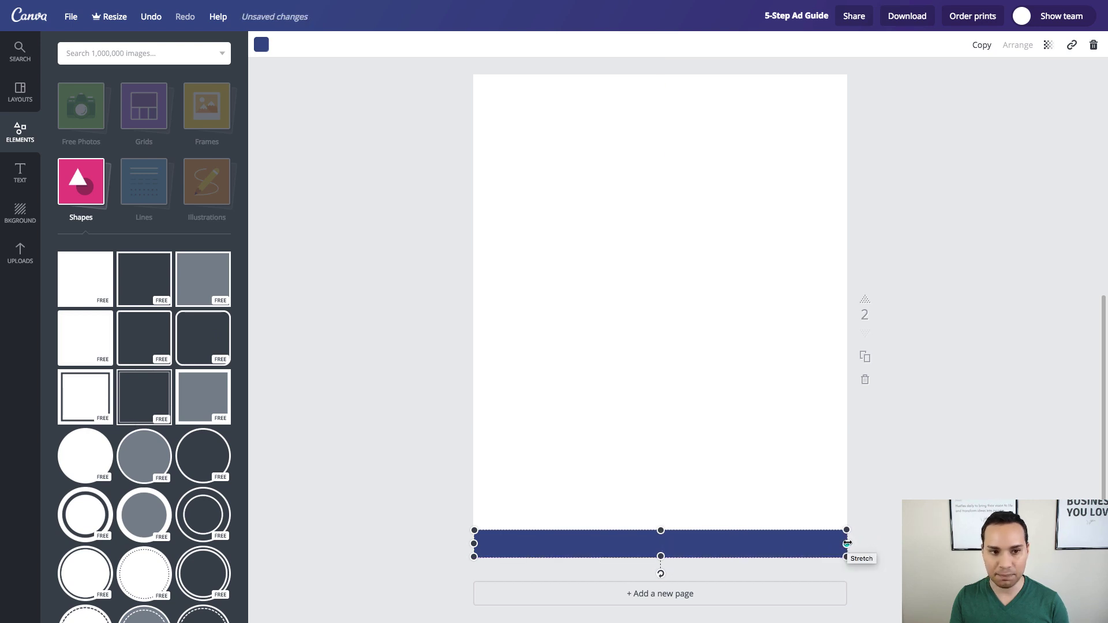
click(1046, 52)
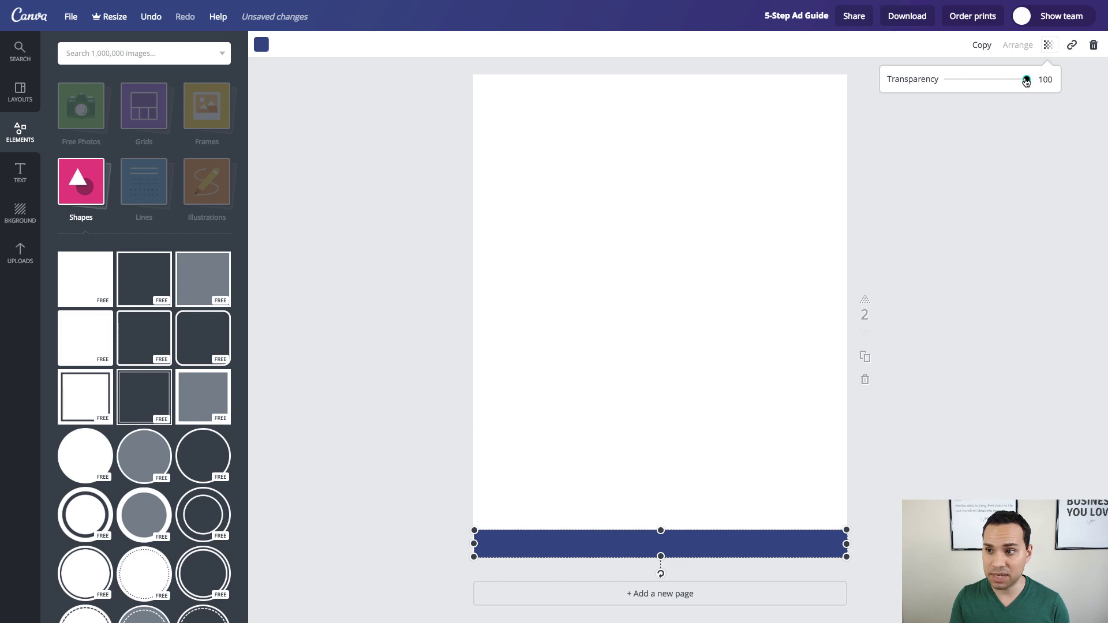
drag(1025, 81, 1001, 83)
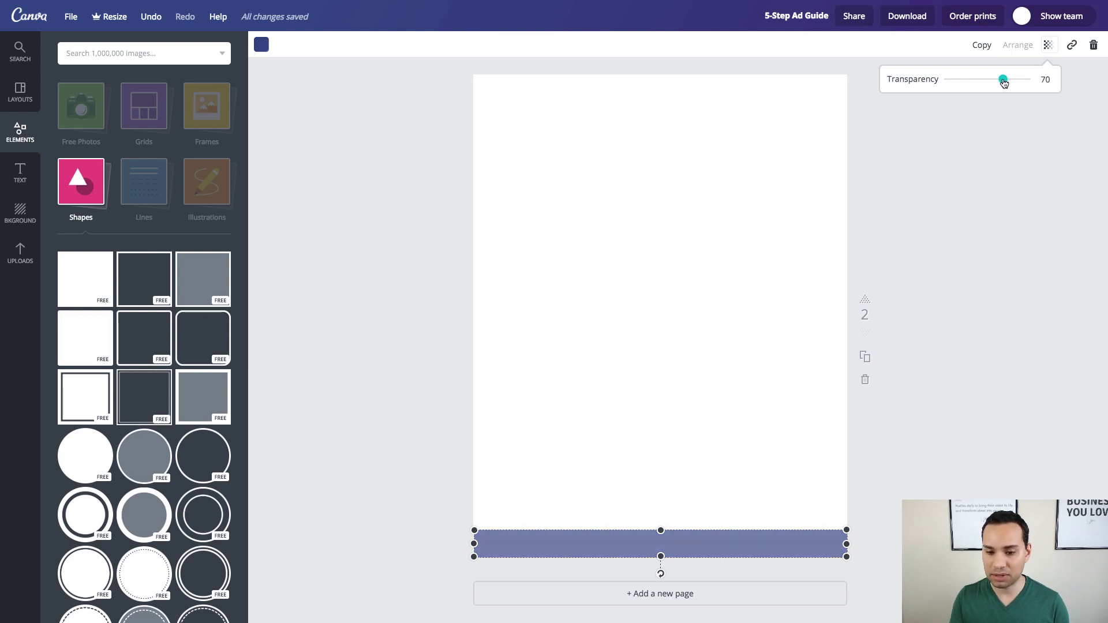
Add a second solid blue square and shrink it into a small rectangle centred over the footer bar's upper edge
click(77, 288)
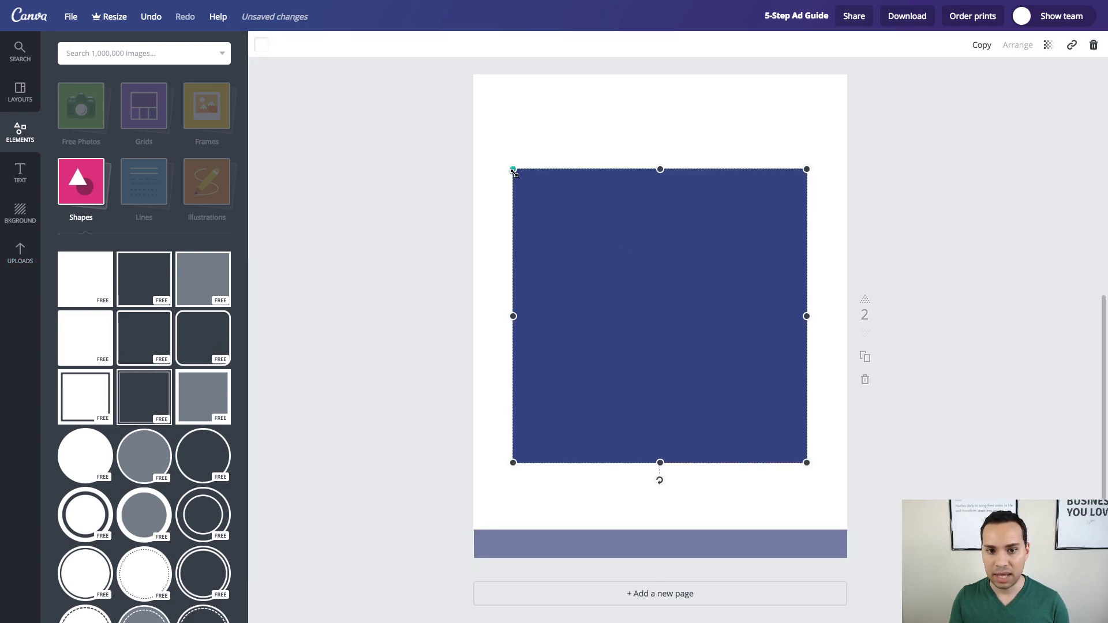
drag(523, 185, 657, 517)
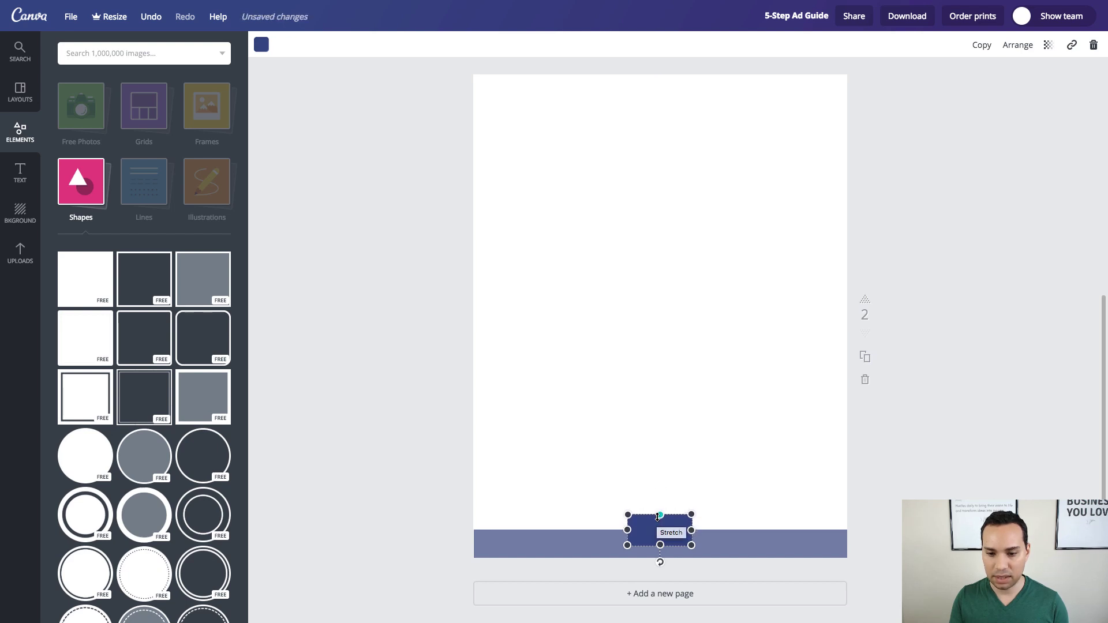
click(665, 380)
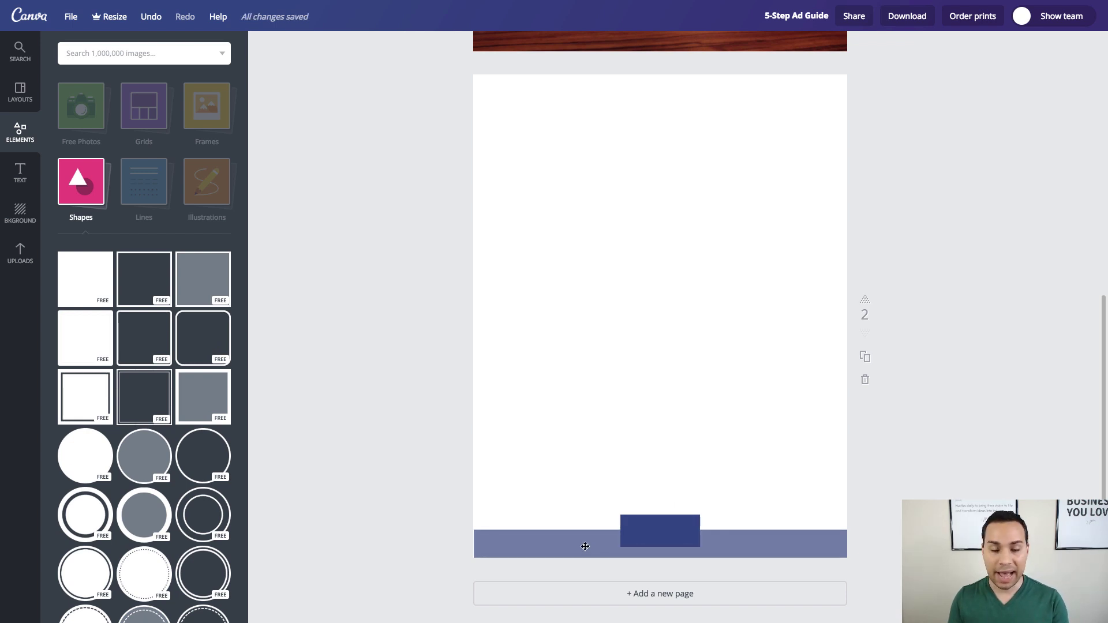
Add the heading "YouTube Ads 101" to the second page and place it centred at the top of the page
click(20, 175)
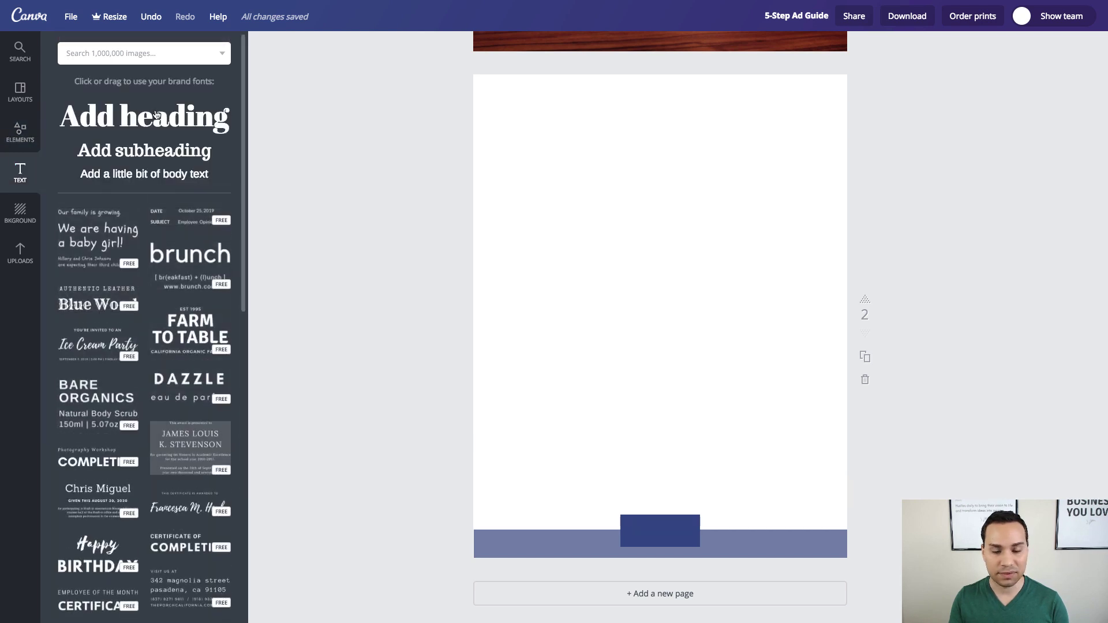
click(156, 114)
click(673, 326)
click(672, 334)
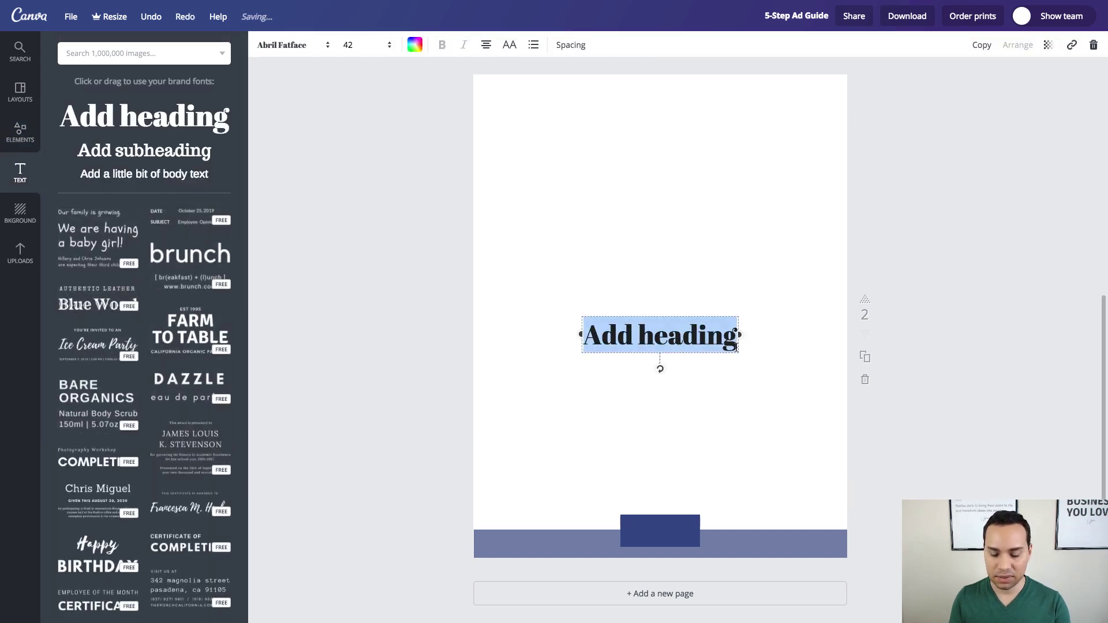
text(YouTube)
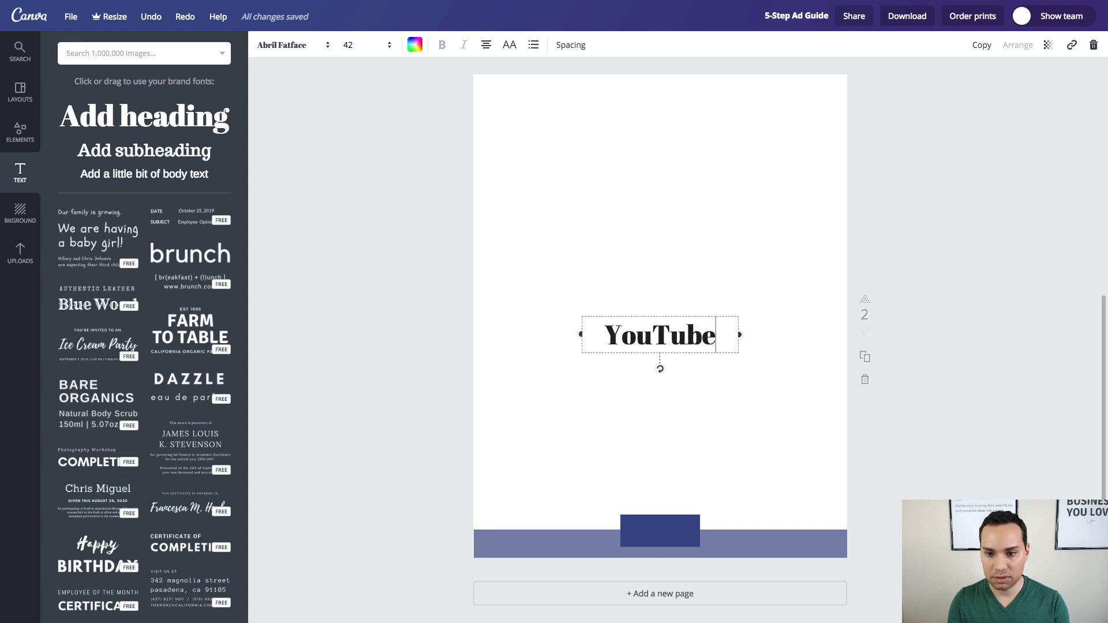
text( Ads 101)
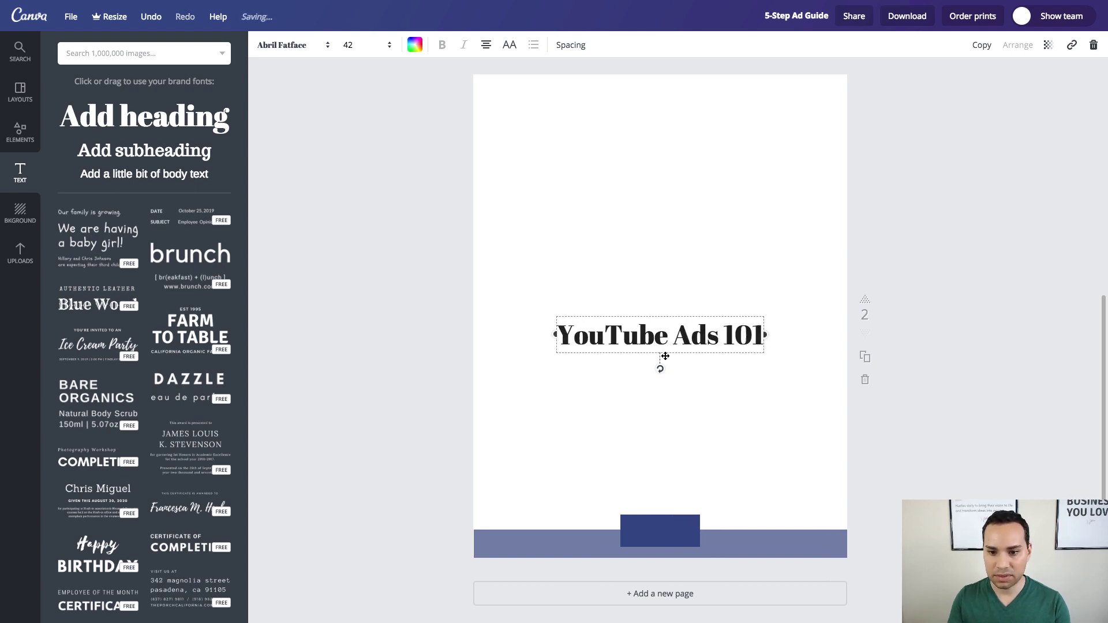
drag(661, 355, 665, 123)
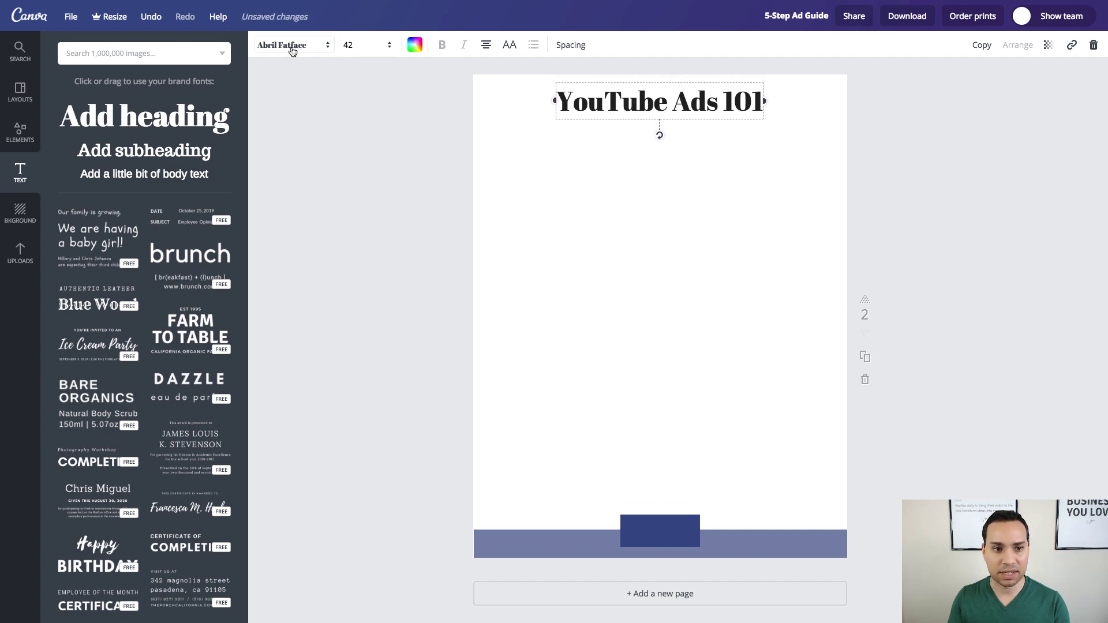
Change the "YouTube Ads 101" heading's font to Kollektif
click(292, 48)
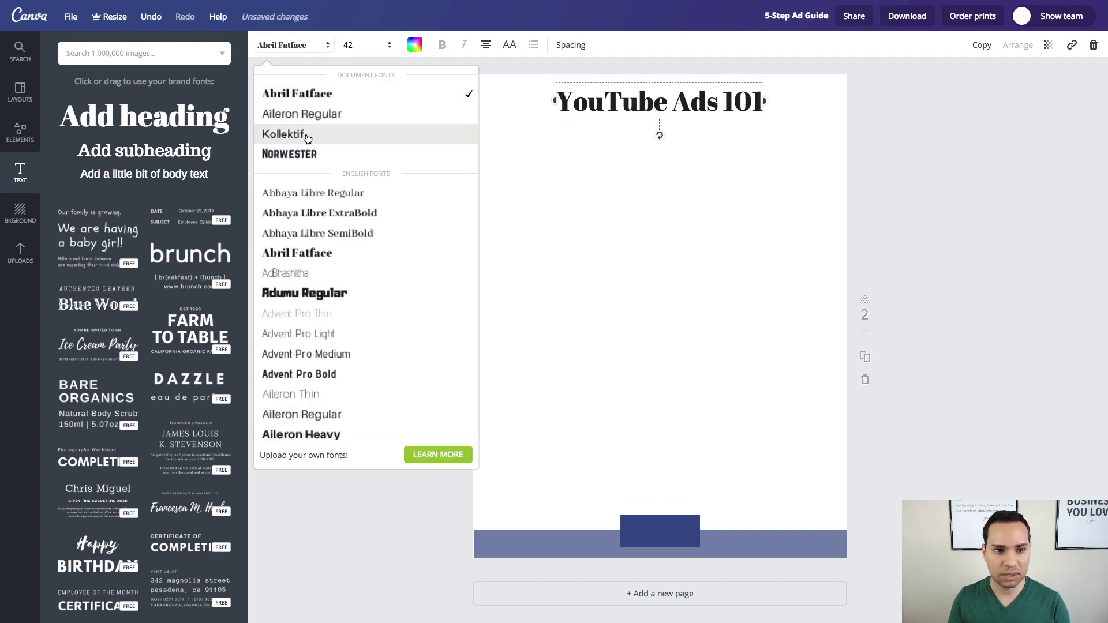
click(307, 137)
click(954, 159)
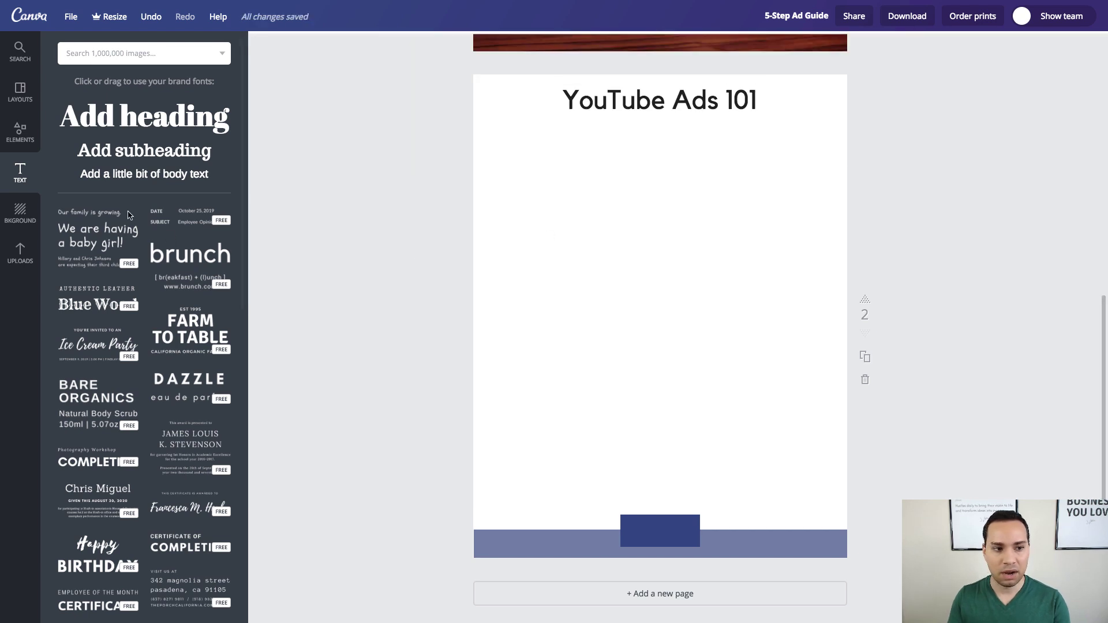
Add a body text box beneath the heading, widen it to nearly the page width, and left-align its text
click(139, 174)
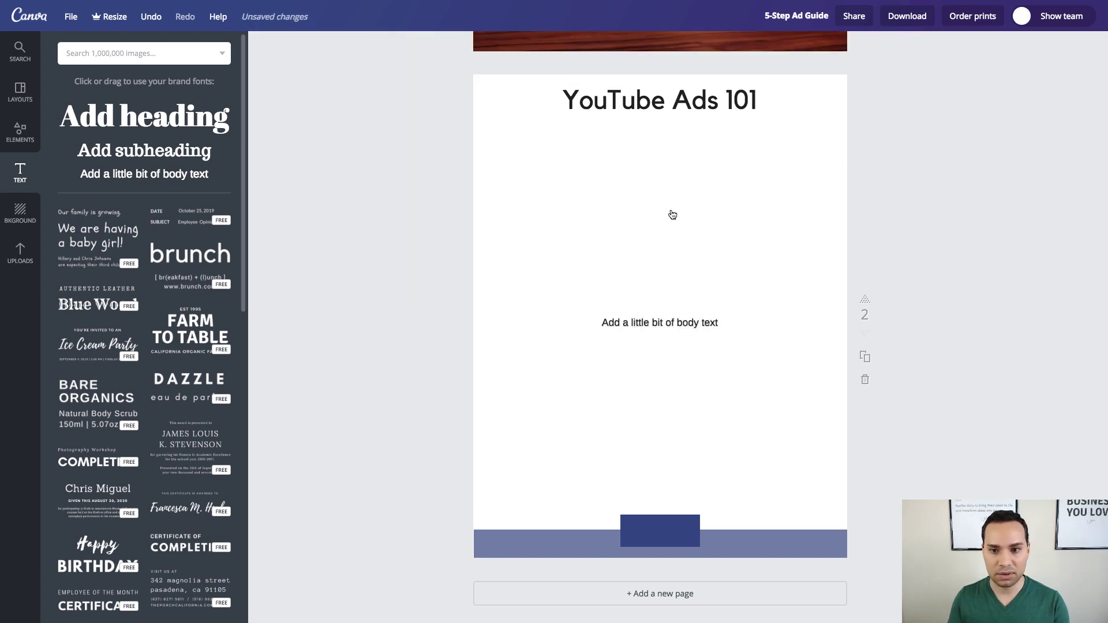
double_click(649, 331)
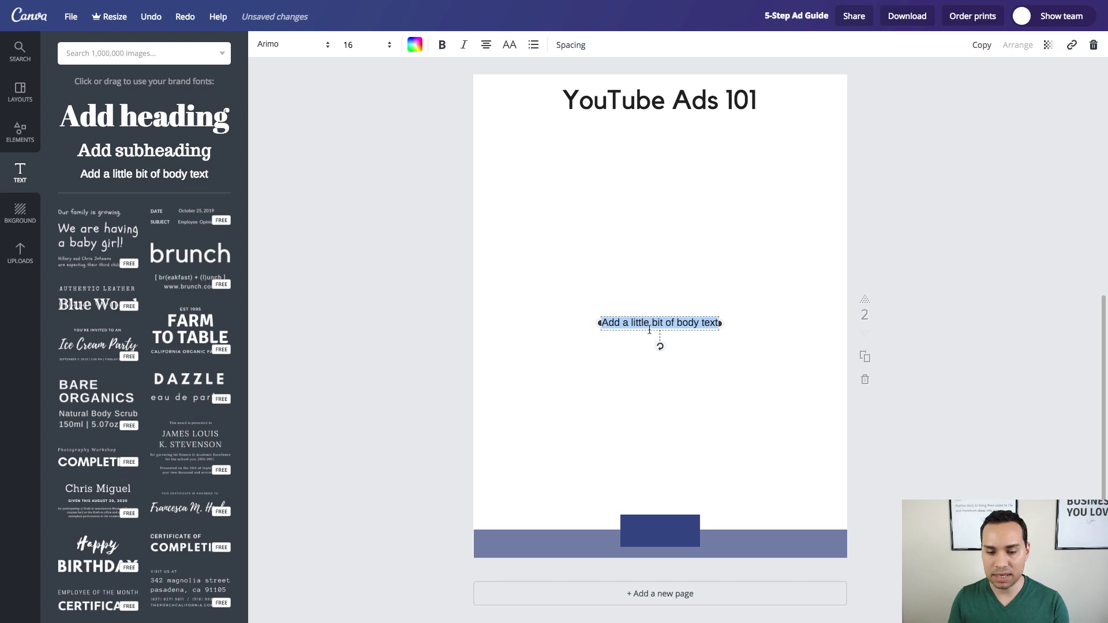
click(649, 330)
drag(667, 331, 826, 143)
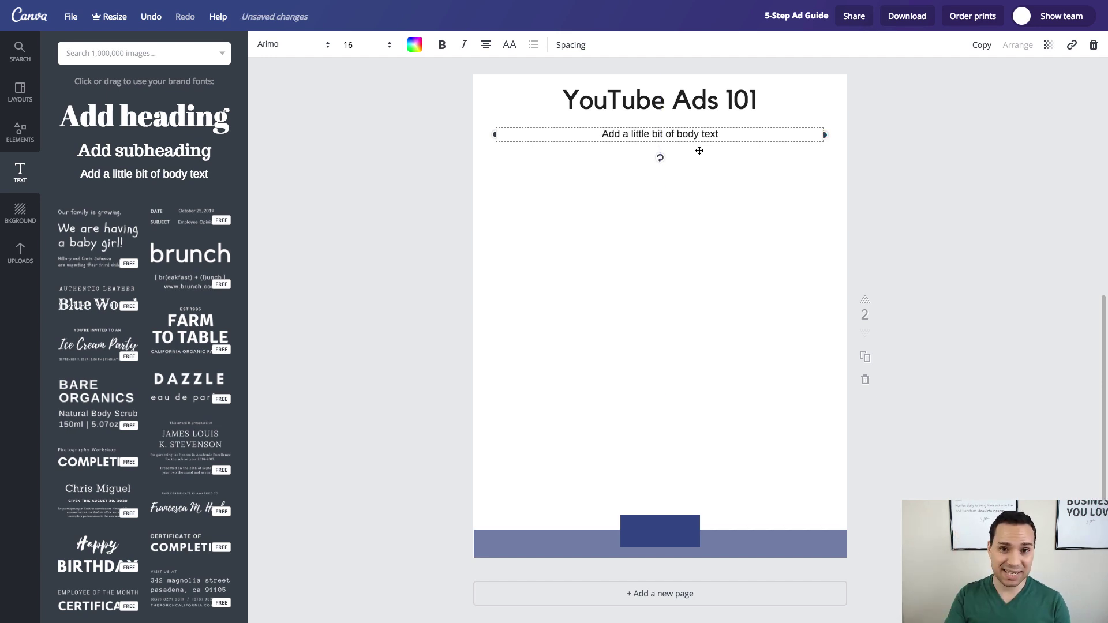
click(485, 47)
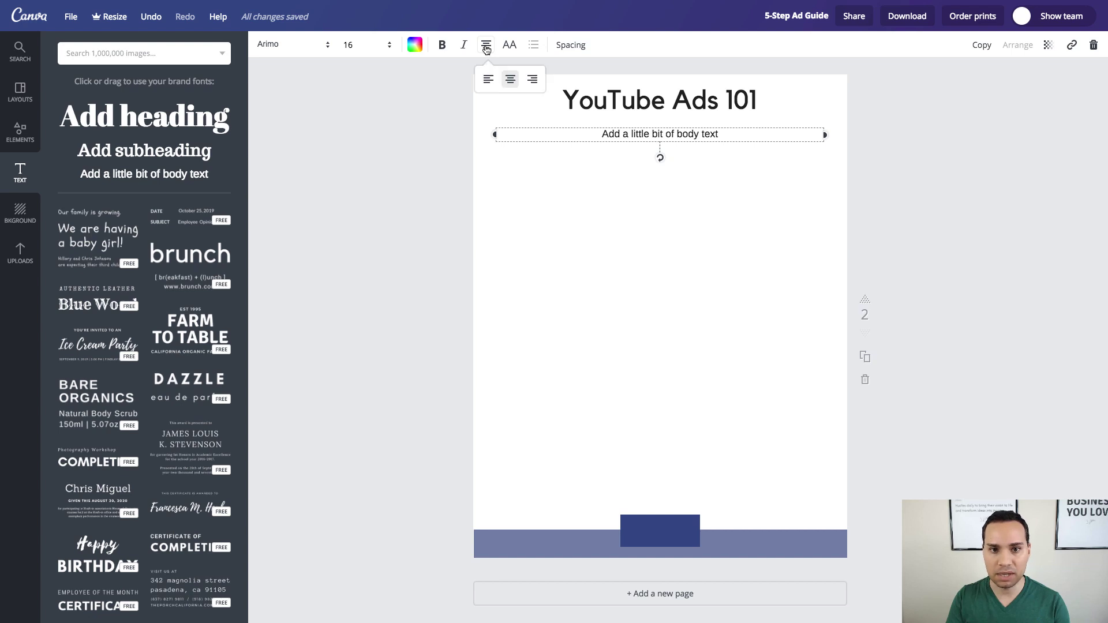
click(487, 84)
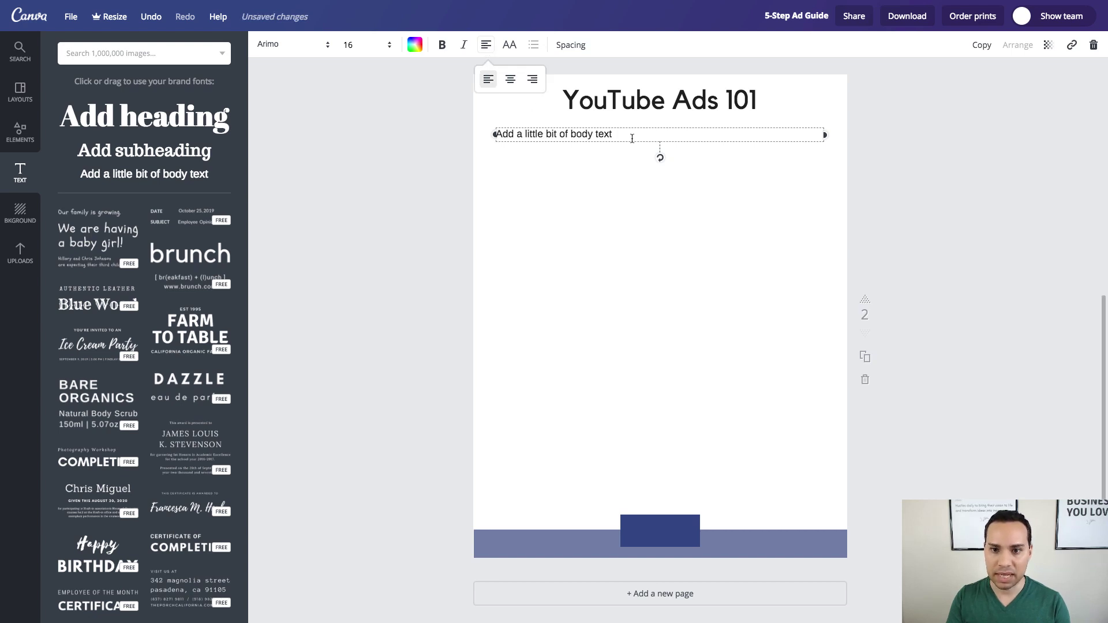
Replace the placeholder body text with the two content strategy paragraphs beginning "Using keyword research, google trends, and topic suggestion tools"
double_click(625, 137)
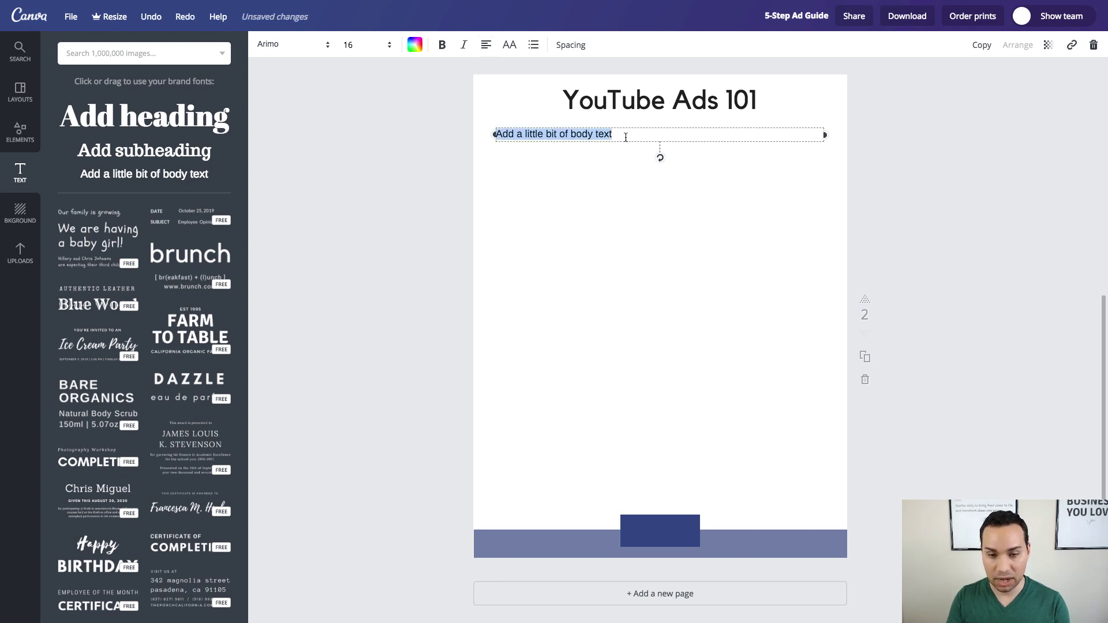
text(Using keyword research, google trends, and topic suggestion tools, discover HOW your ideal customer is asking questions. You want your headlines and content to be in the customer language and formulated to solve their problems in the way they are asking the question. You want to connect the problems you want to solve to the questions your ideal customer is actually asking. This insures you don’t waste time creating content no one wants to read.  The key is great content solves problems and delivers results. Be sure to check out the link in the description to the content plan template for how to structure your content for maximum engagement and conversion, now that you’ve developed your strategy.)
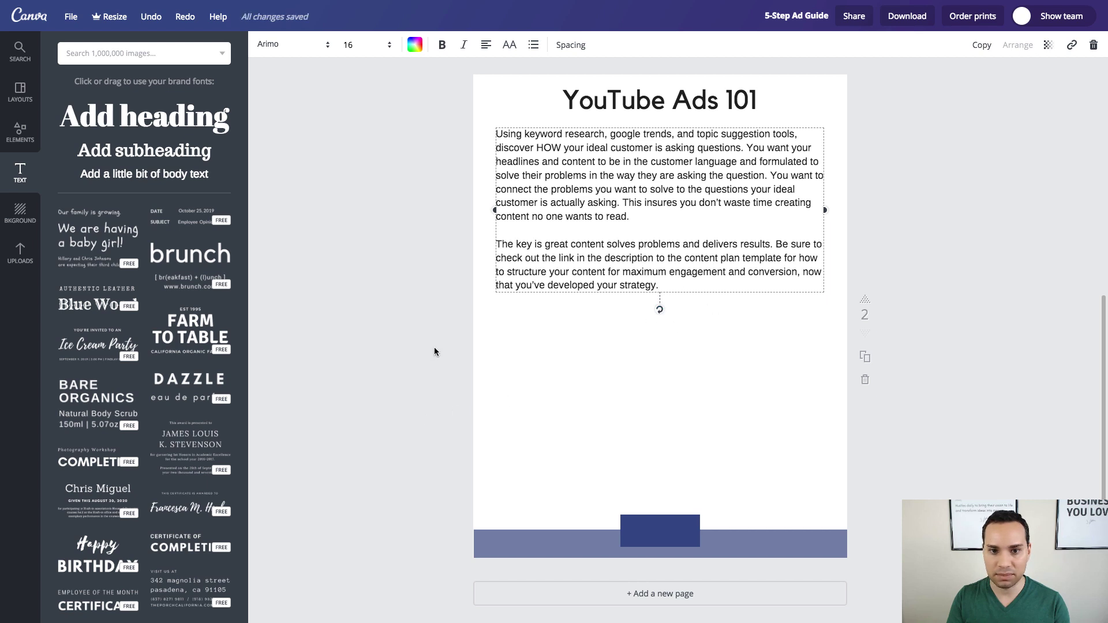
click(541, 383)
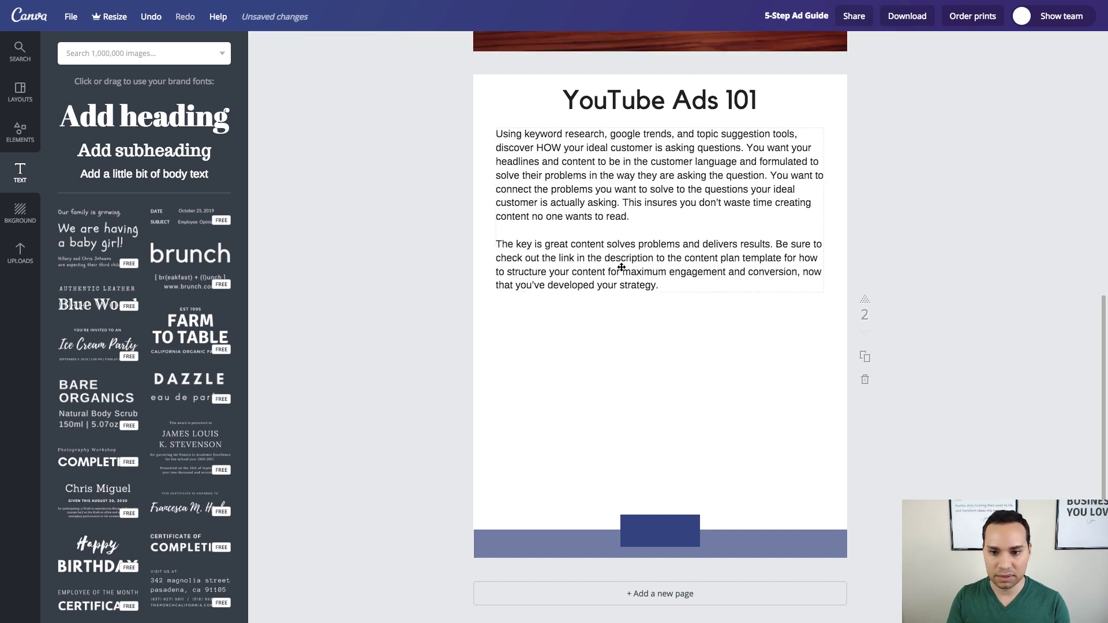
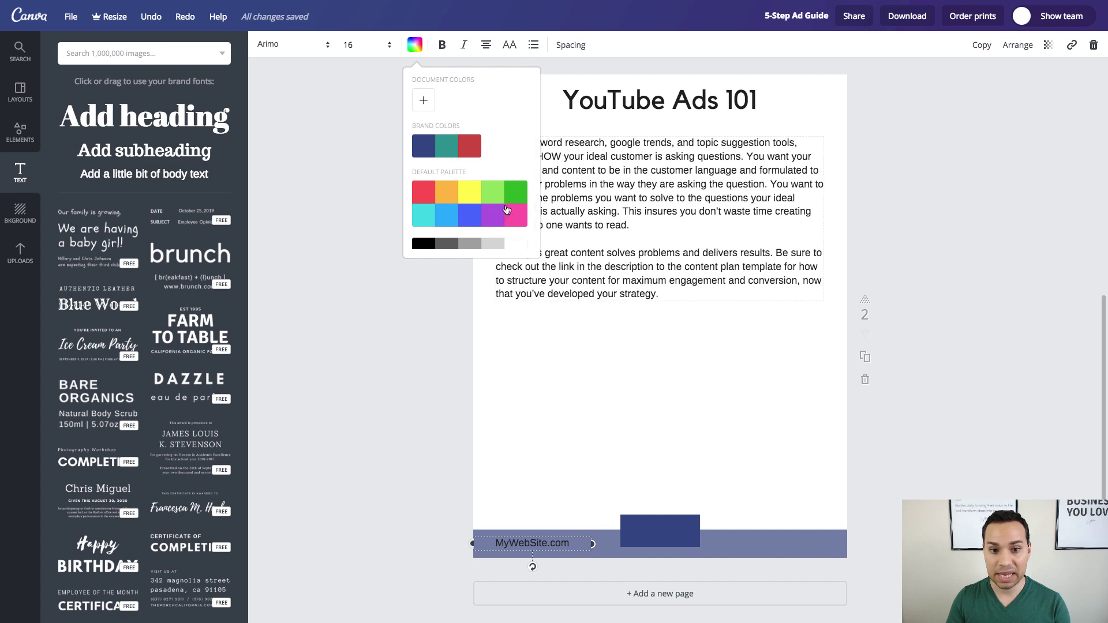
Set the color of the "MyWebSite.com" footer text to white
click(425, 100)
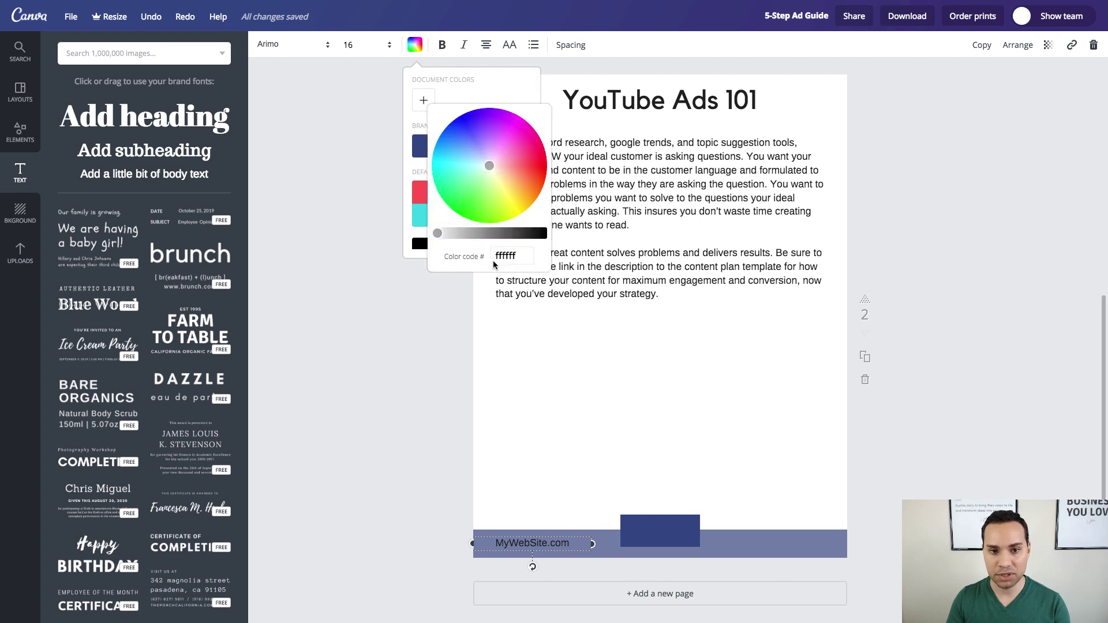
click(458, 95)
click(515, 243)
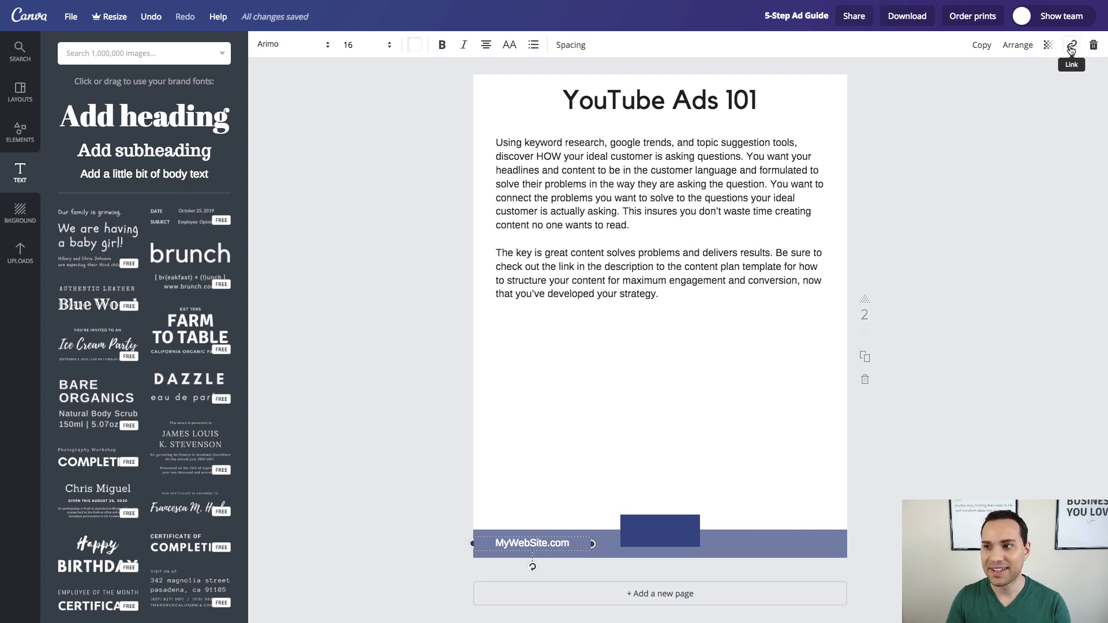
Link the "MyWebSite.com" footer text to the URL mywebsite.com
click(1070, 48)
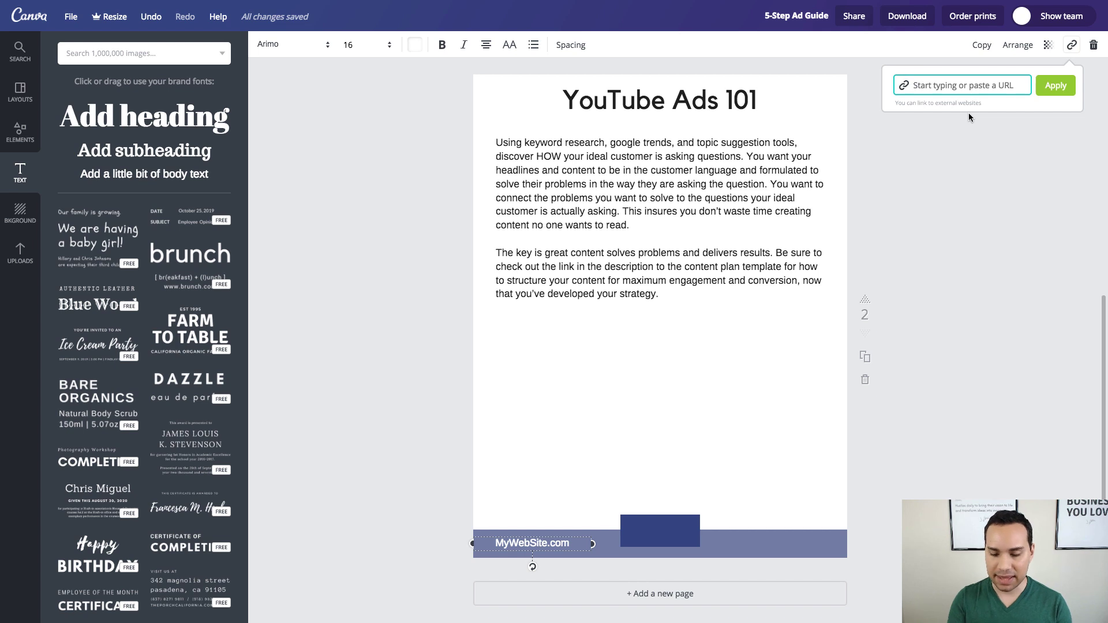
text(my)
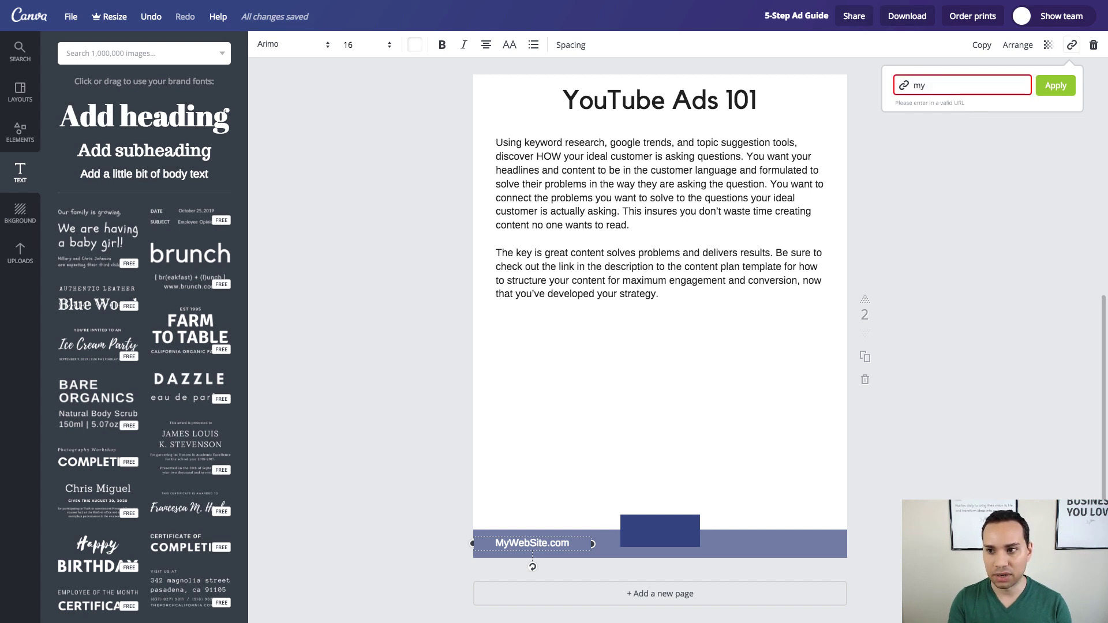
text(website.com)
key(Return)
click(933, 328)
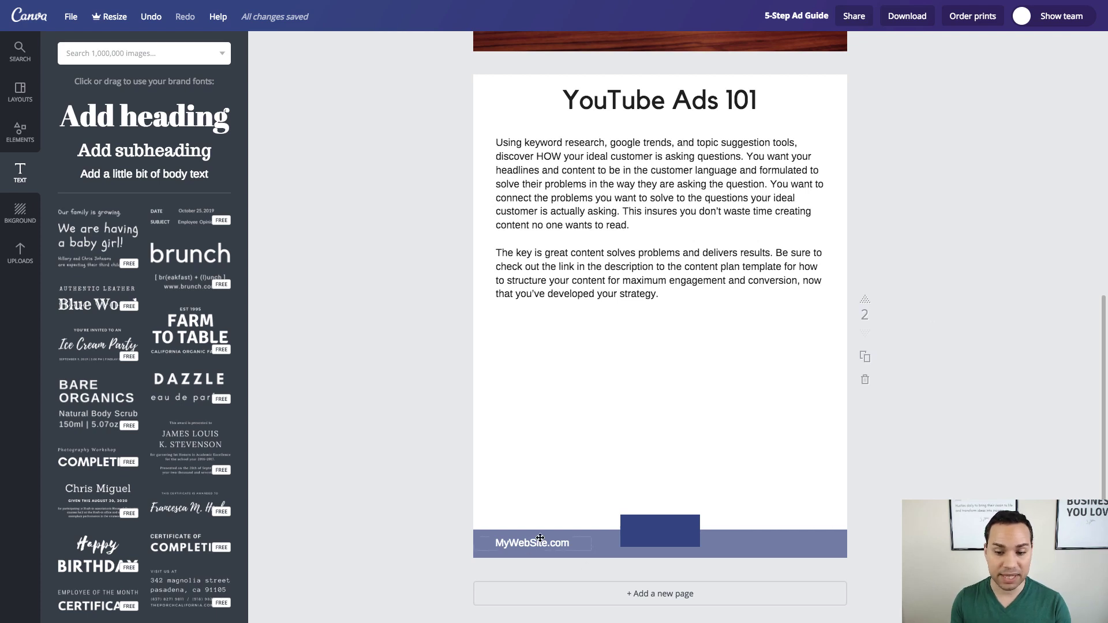
Insert the uploaded Shopify logo and scale it down to fit centred on the small blue footer rectangle
click(20, 254)
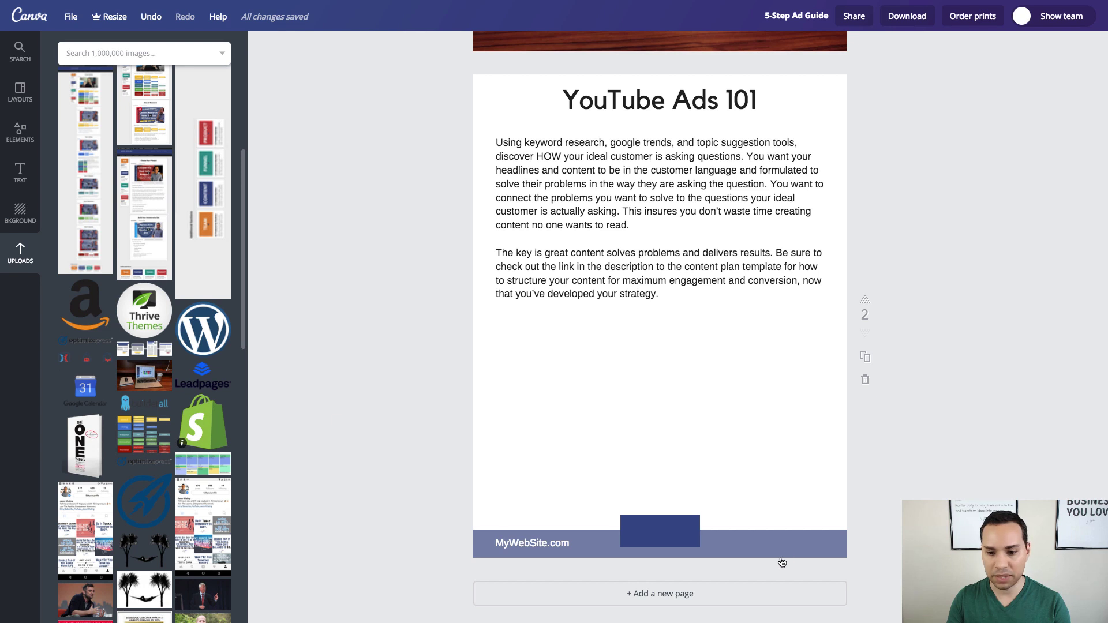
click(202, 421)
drag(669, 329, 662, 500)
drag(618, 462, 663, 531)
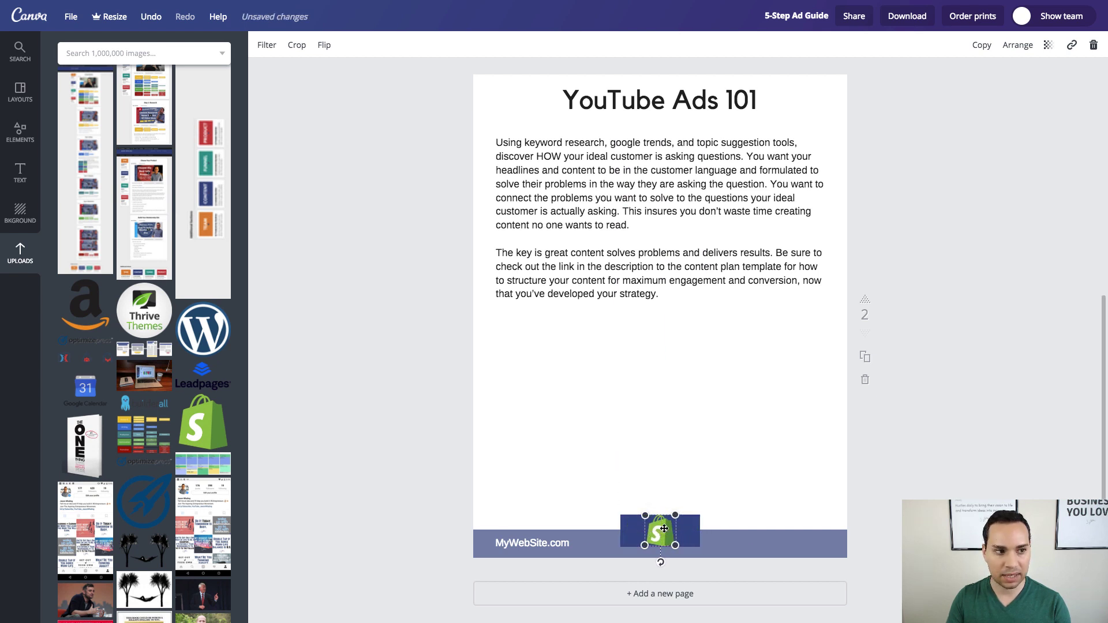
Review the magazine template's other page layouts and look over the cover and second page of the design
click(21, 92)
click(347, 411)
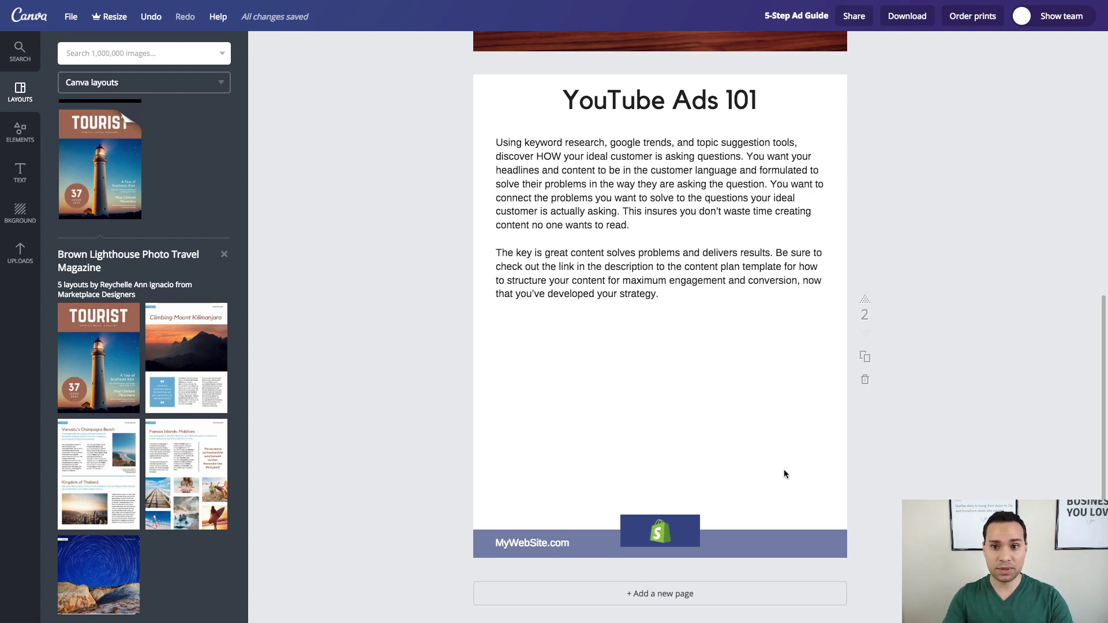
scroll(784, 469, up, 10)
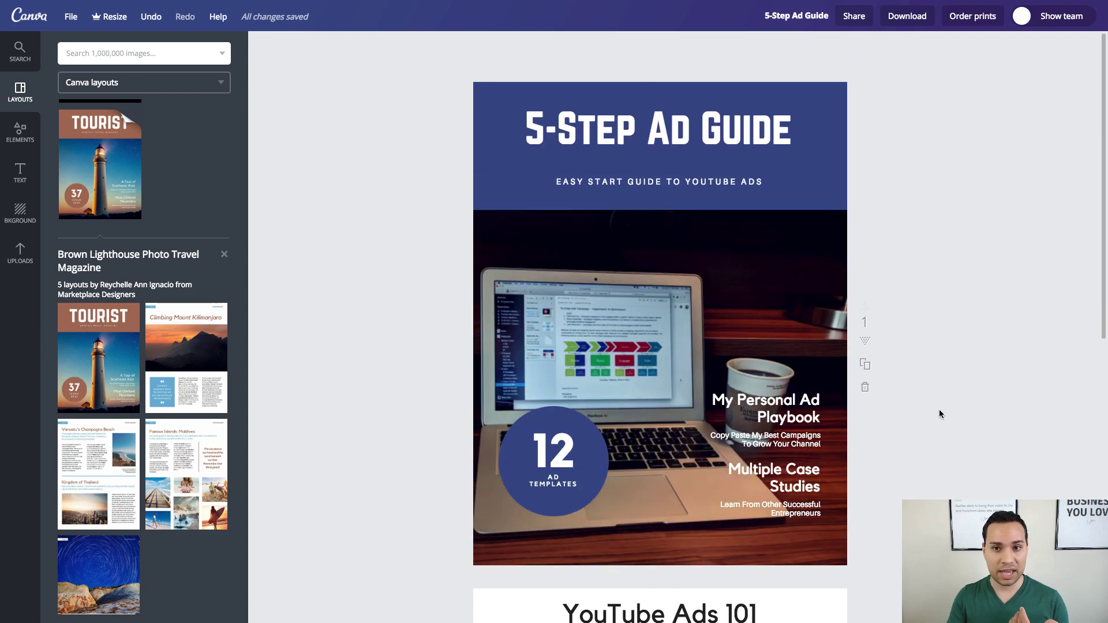
scroll(939, 414, down, 4)
scroll(940, 413, up, 3)
scroll(939, 413, down, 8)
scroll(940, 413, up, 8)
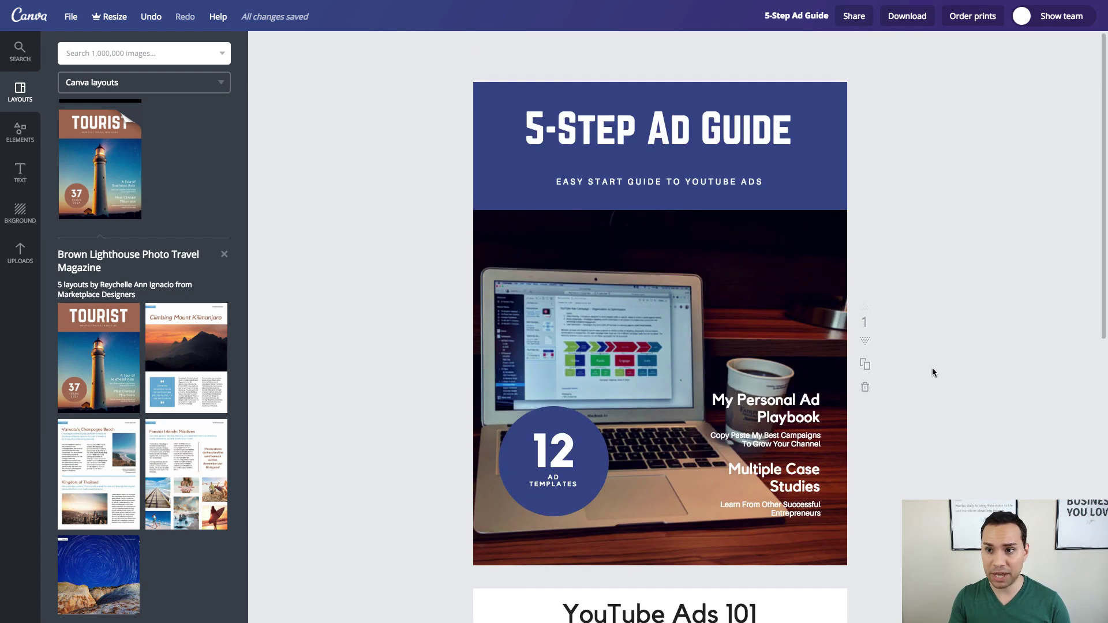
Examine the file type options for downloading the design, including PDF - Standard and PDF - Print
click(911, 19)
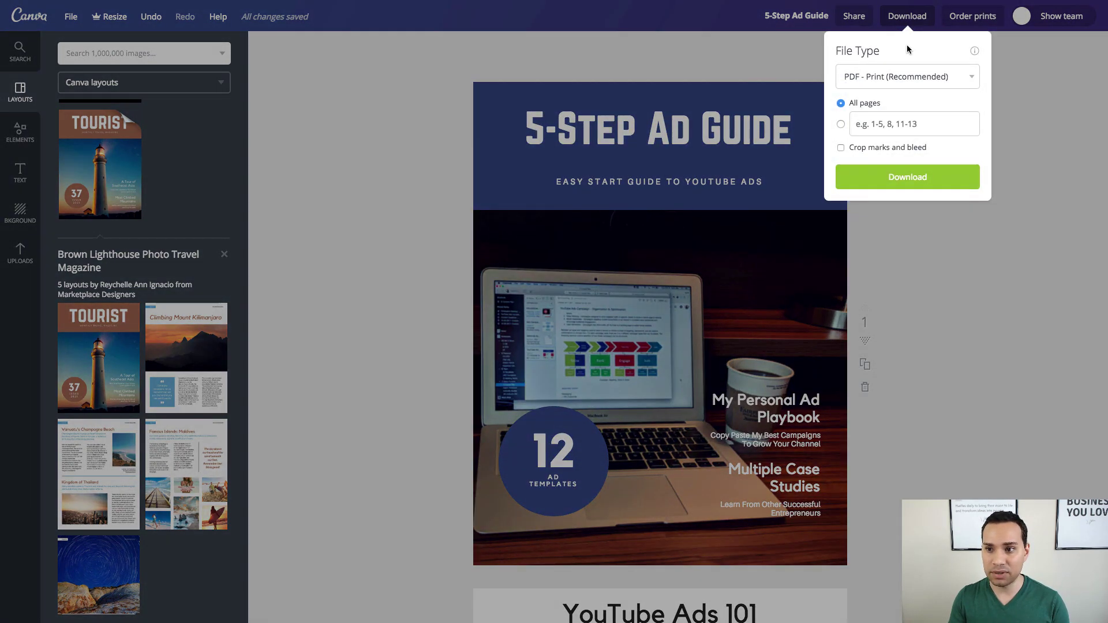
click(901, 81)
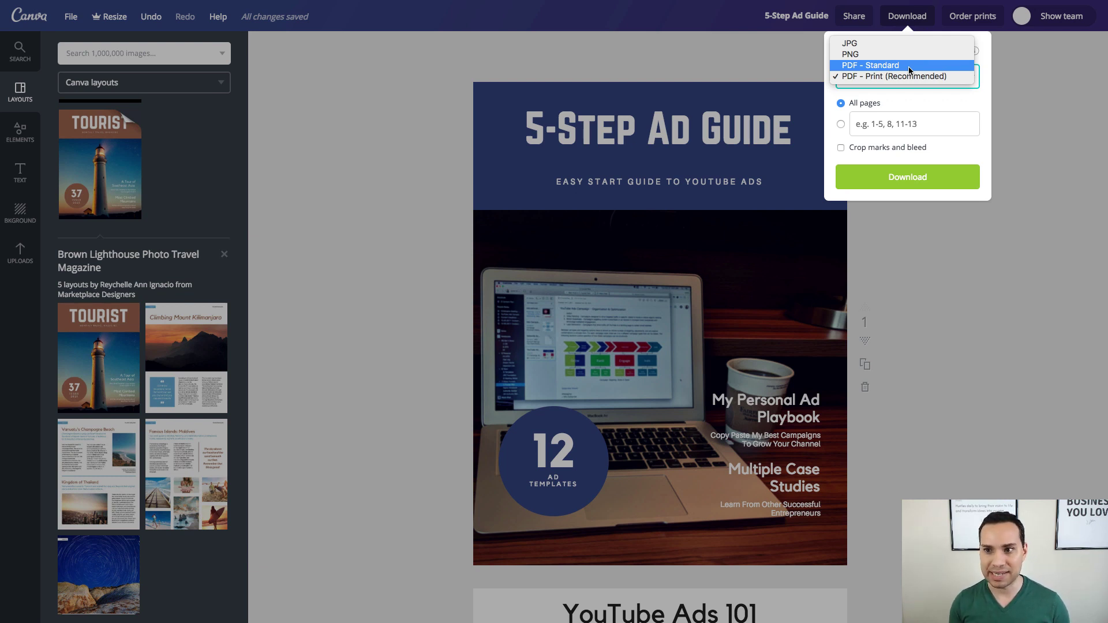
click(908, 68)
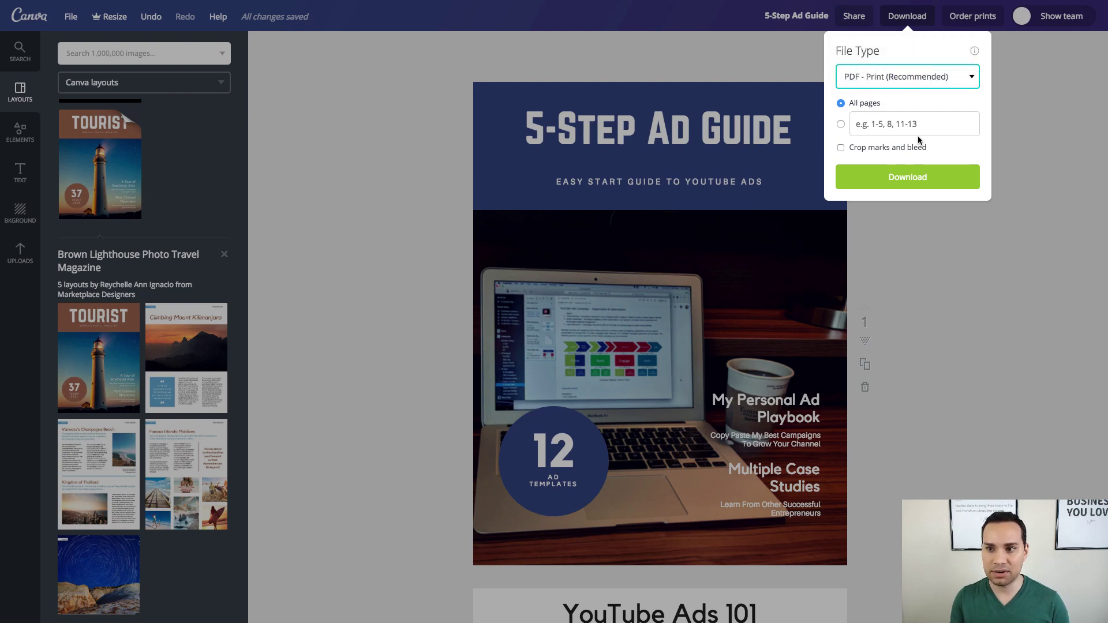
click(956, 340)
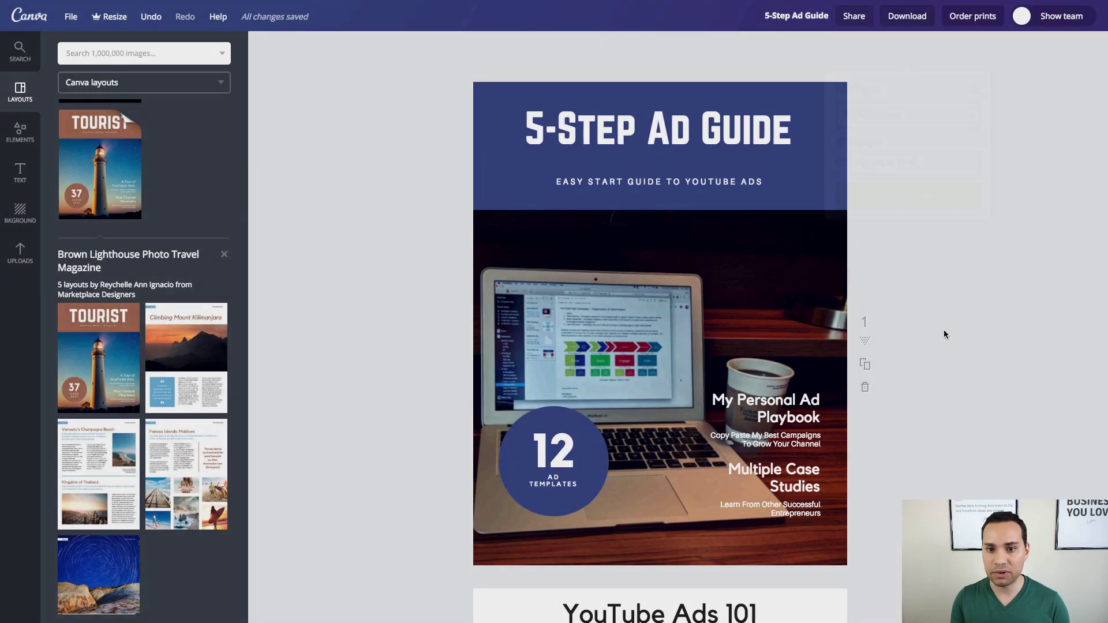
Duplicate the "YouTube Ads 101" page to create a third page with the same branded footer
scroll(941, 300, down, 6)
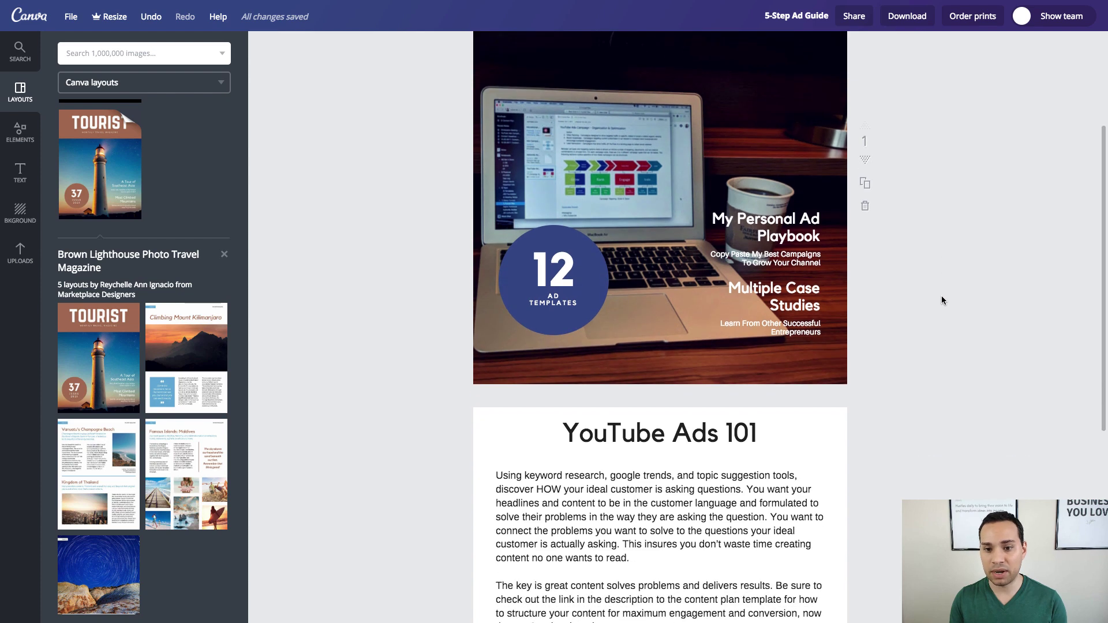
scroll(940, 295, down, 3)
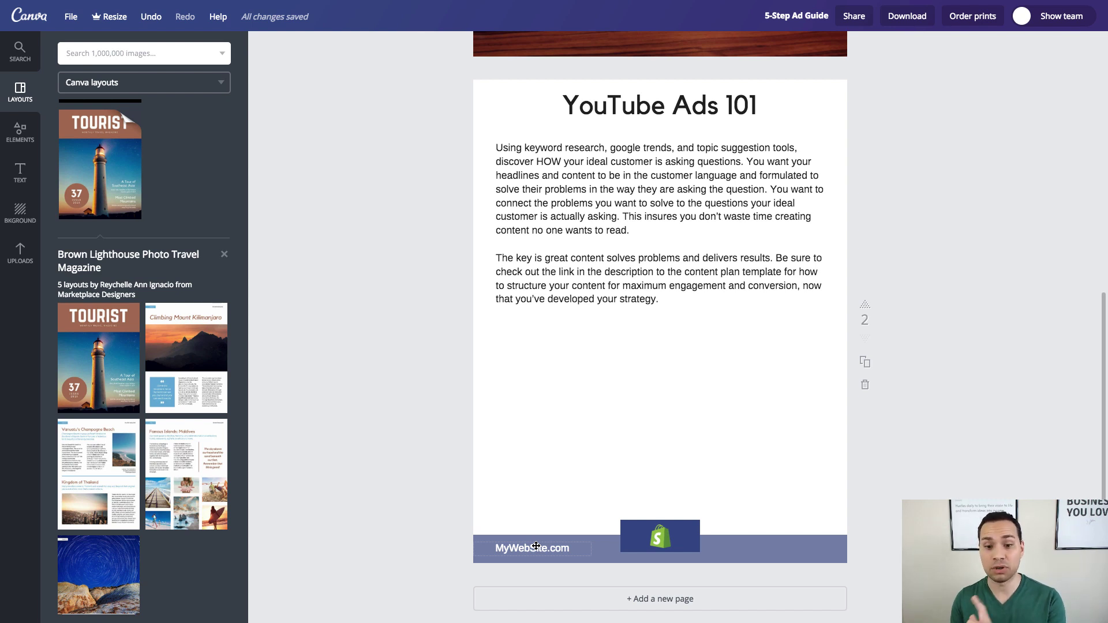
click(865, 364)
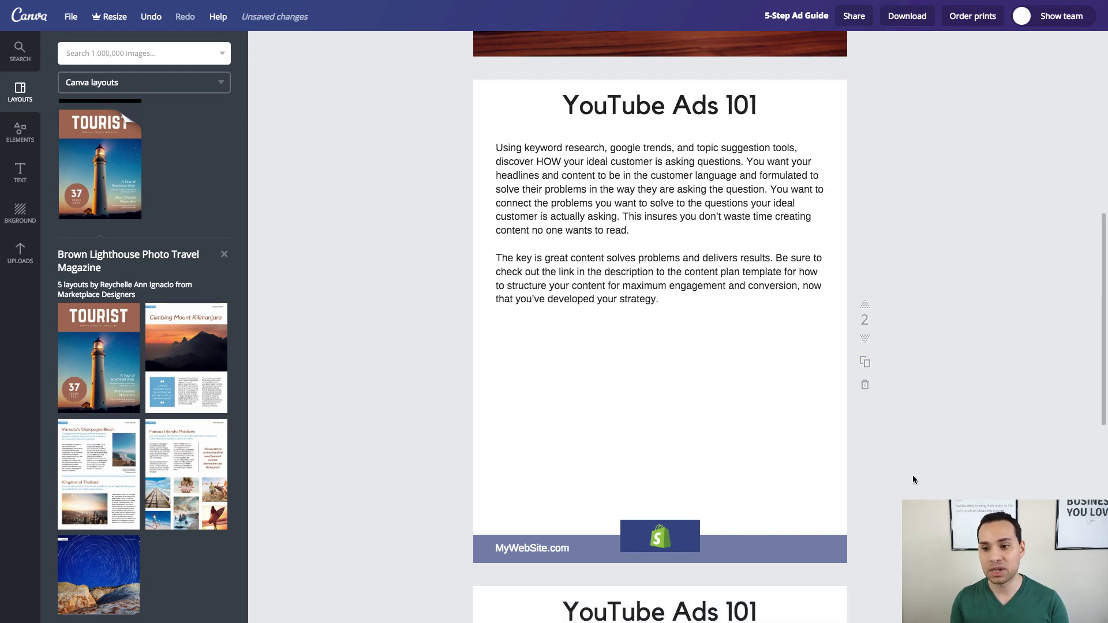
scroll(912, 475, down, 5)
scroll(912, 475, down, 5)
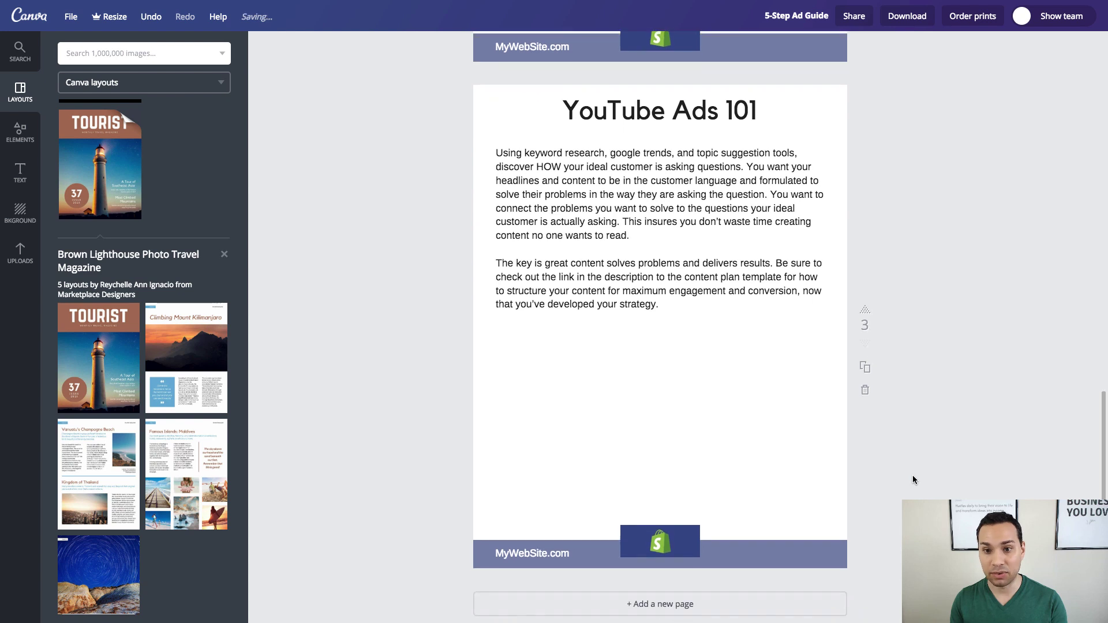
On page 3, cut the body text after "asking the question." and narrow its text box to the left half of the page
scroll(912, 475, up, 1)
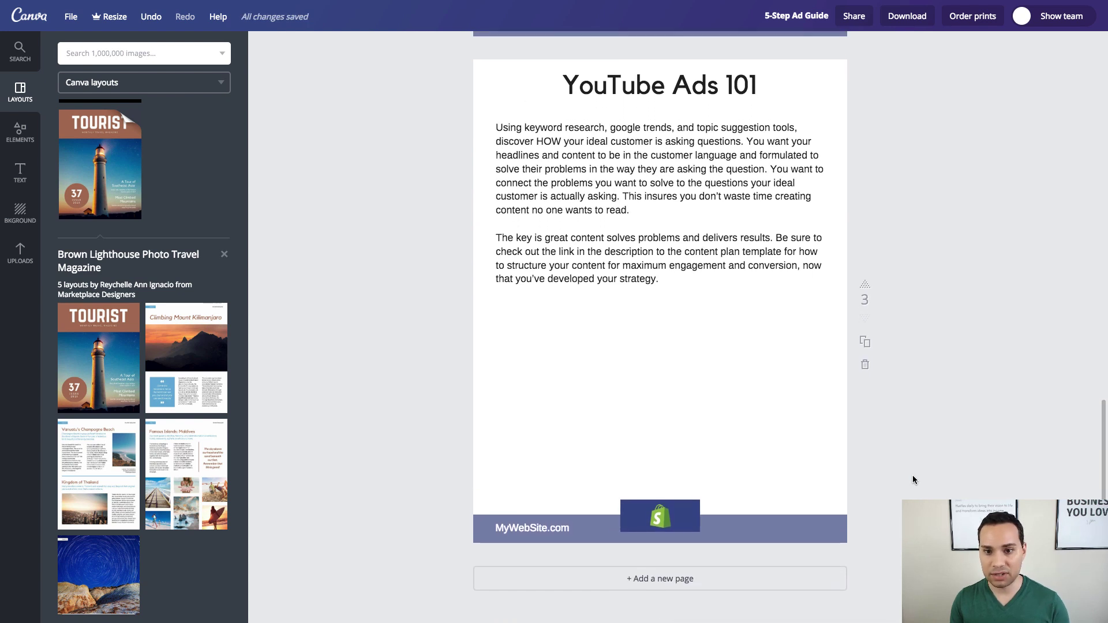
click(656, 284)
drag(659, 292, 497, 250)
key(BackSpace)
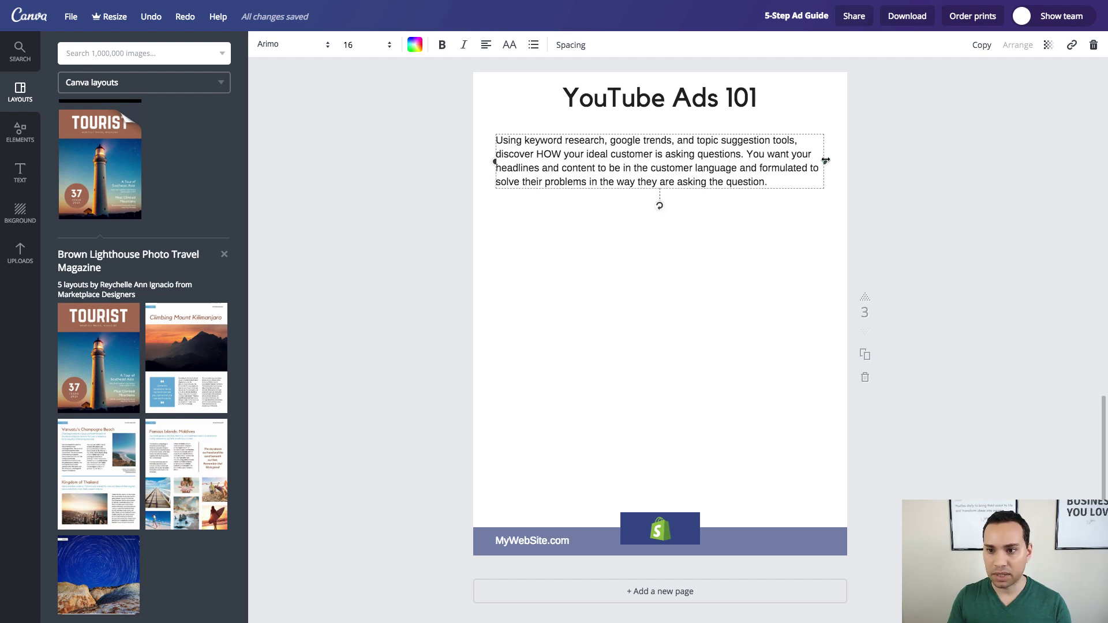
drag(826, 162, 653, 165)
click(361, 350)
Insert the uploaded Team, Content, Product and Sales Funnel graphic on page 3 and shrink it to about 378 × 295 beside the text
click(20, 253)
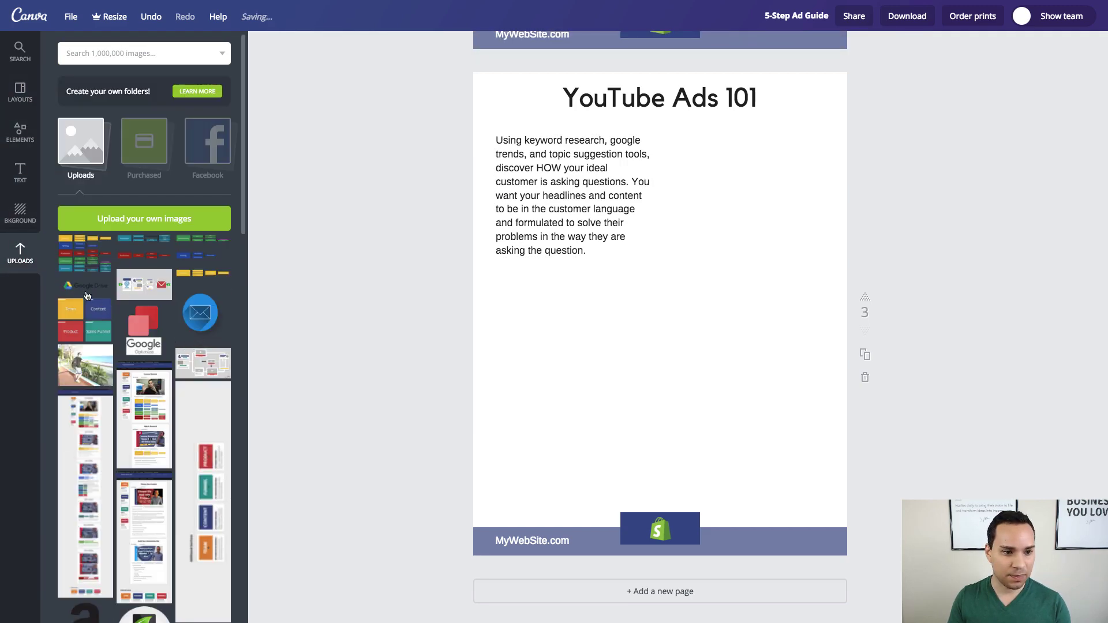
click(97, 304)
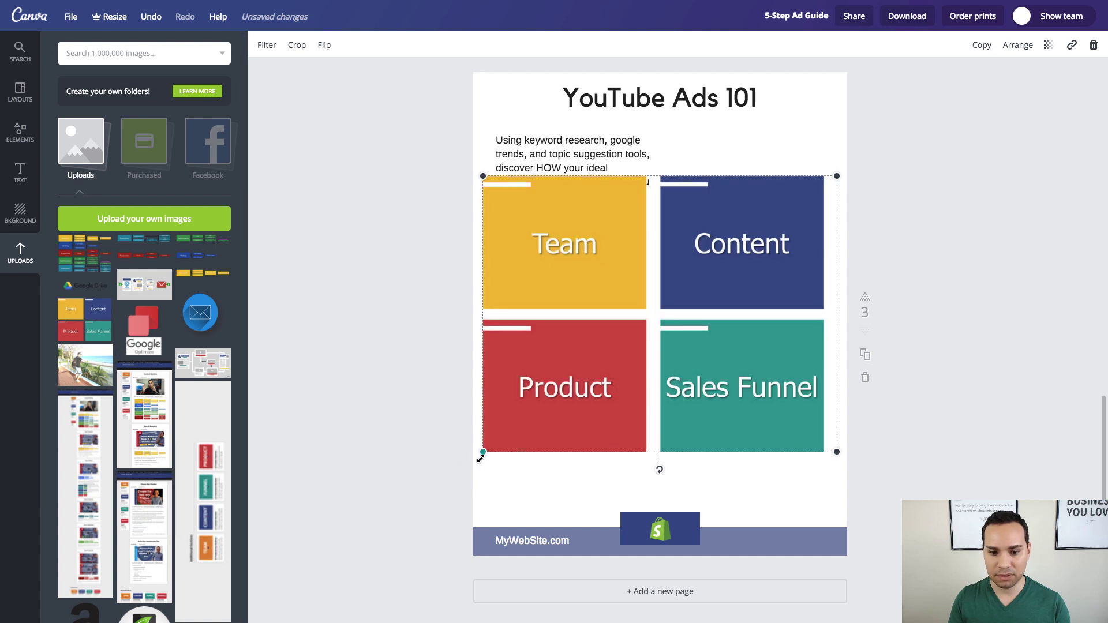
drag(481, 460, 694, 357)
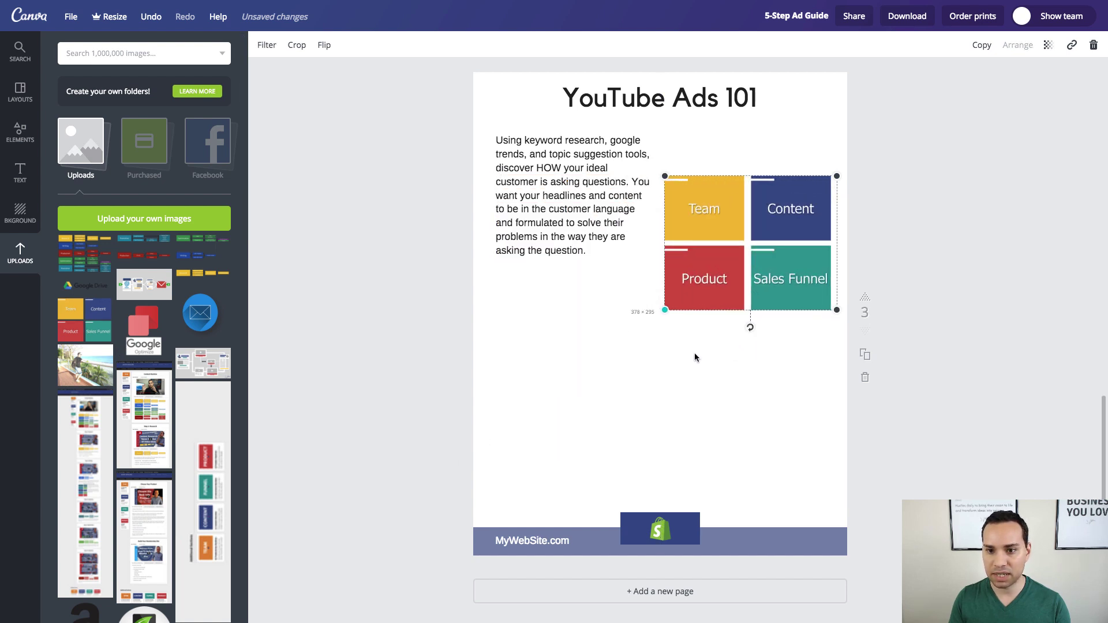